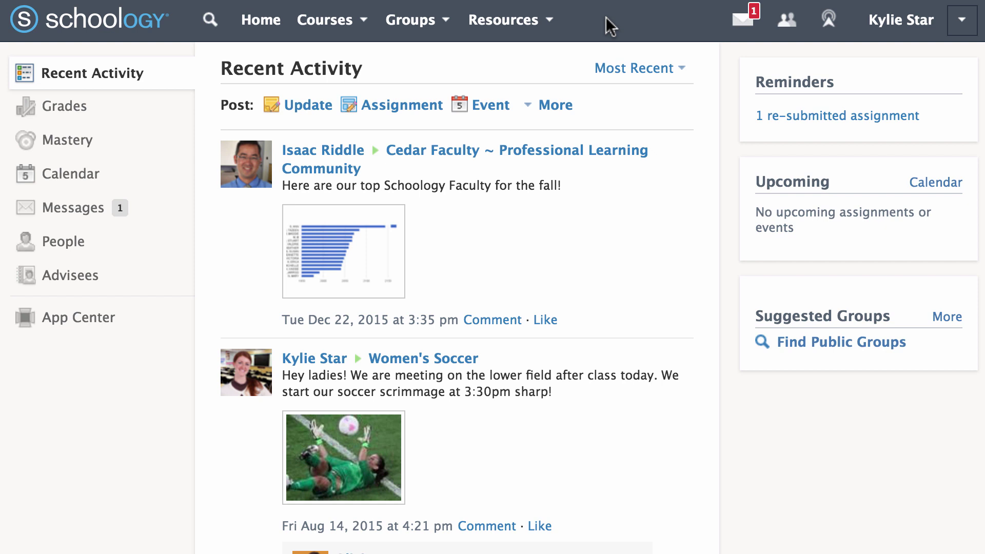
# Open the Courses dropdown listing Social Sciences Sections 1–3 and Digital Literacy for Staff
pyautogui.click(351, 20)
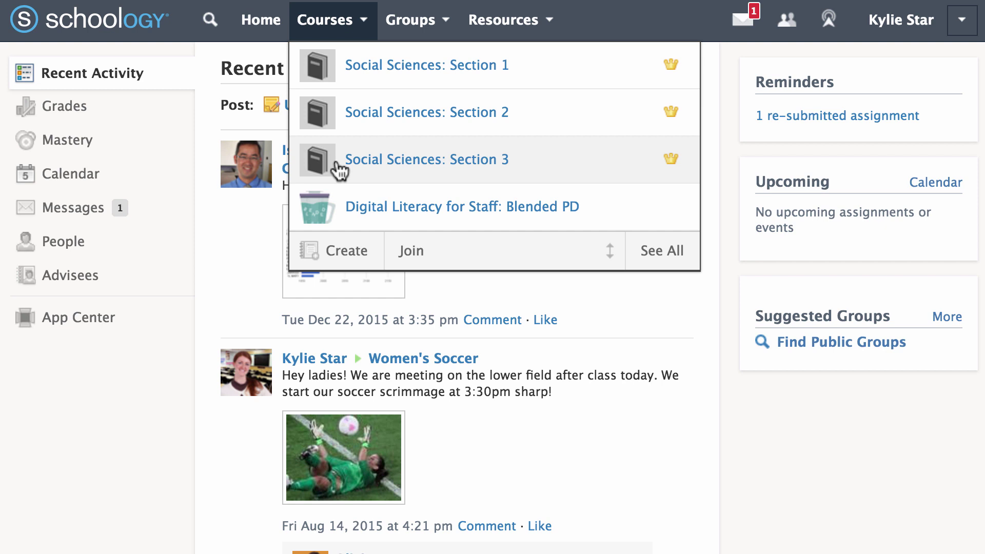
# Go to the full Courses page, look at Archived courses, then return to Current courses
pyautogui.click(685, 263)
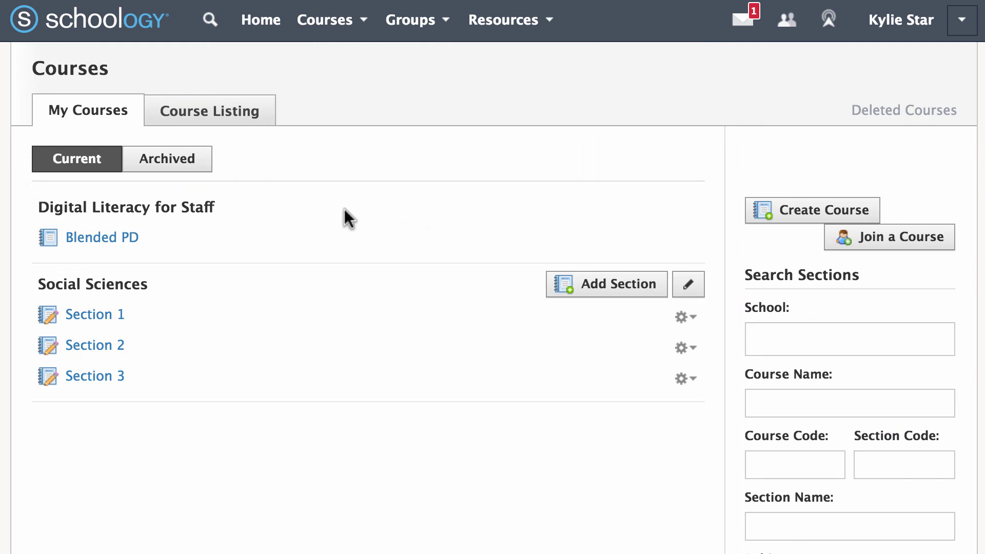
pyautogui.click(200, 180)
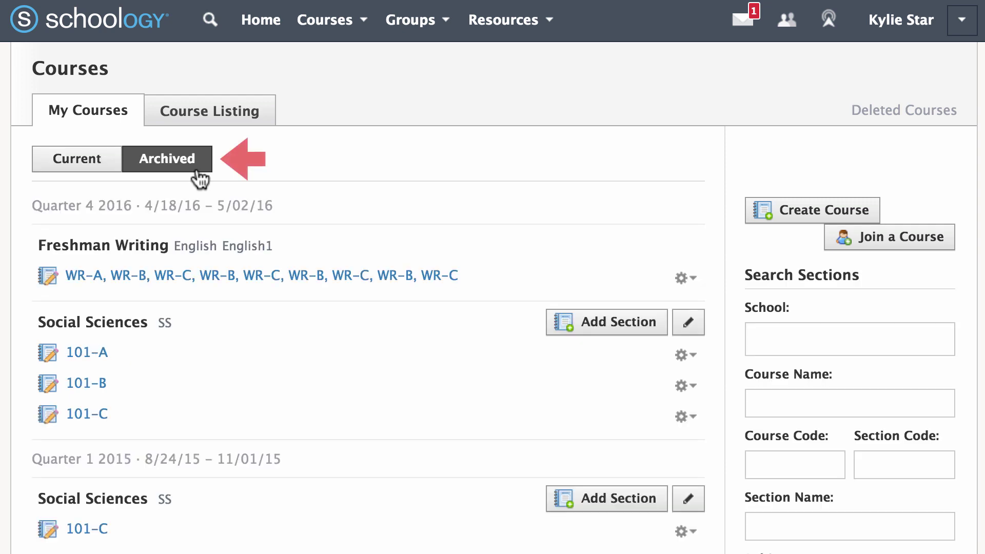
pyautogui.click(92, 174)
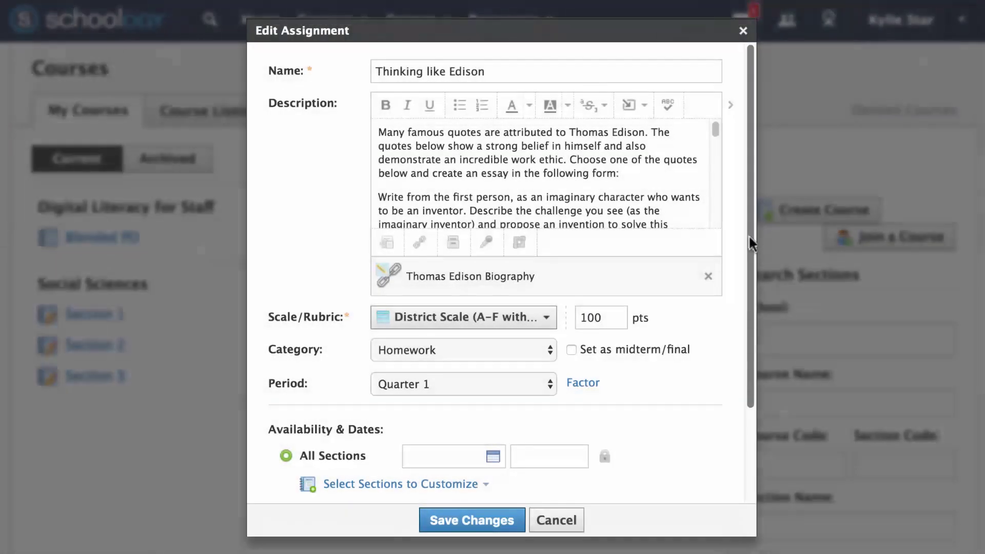
# Customize section dates: Section 1 due 5/16/16, Section 2 due 5/17/16, hide from Section 3
pyautogui.moveTo(749, 235); pyautogui.dragTo(748, 353)
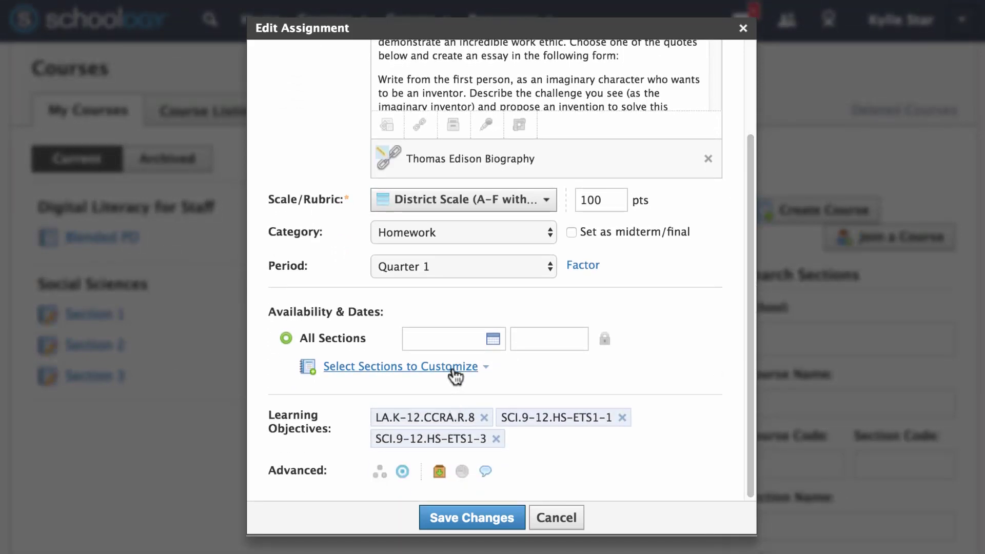
pyautogui.click(453, 367)
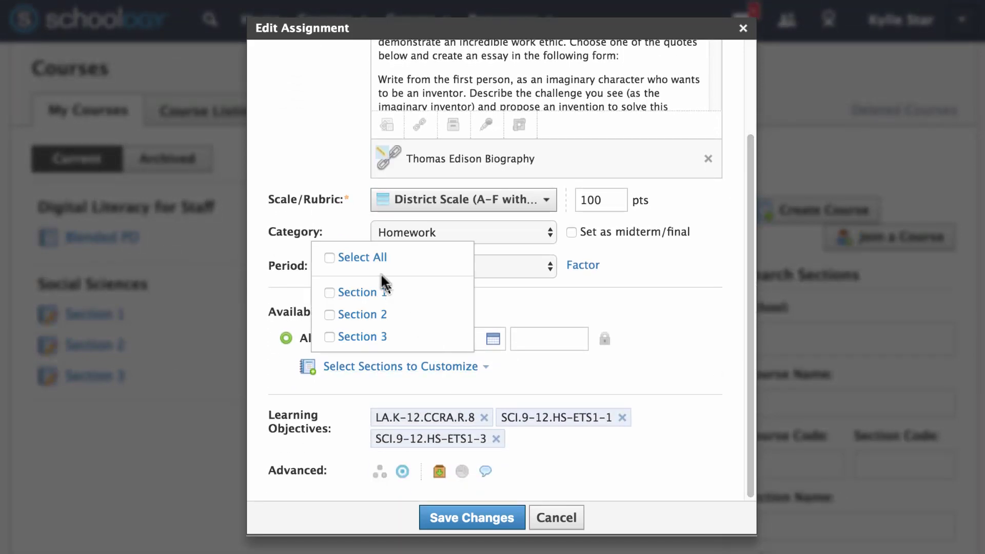
pyautogui.click(367, 258)
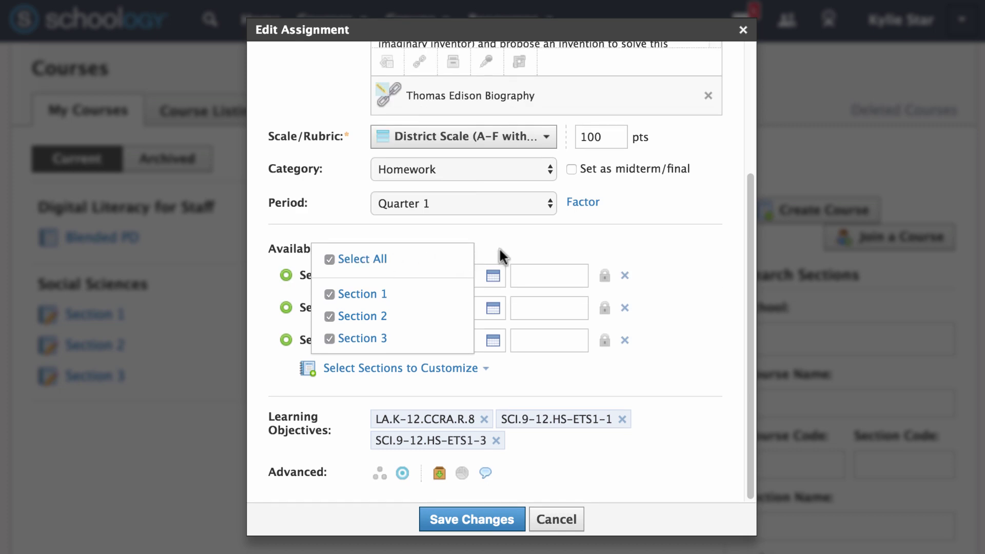
pyautogui.click(498, 277)
pyautogui.click(462, 394)
pyautogui.click(494, 307)
pyautogui.click(493, 428)
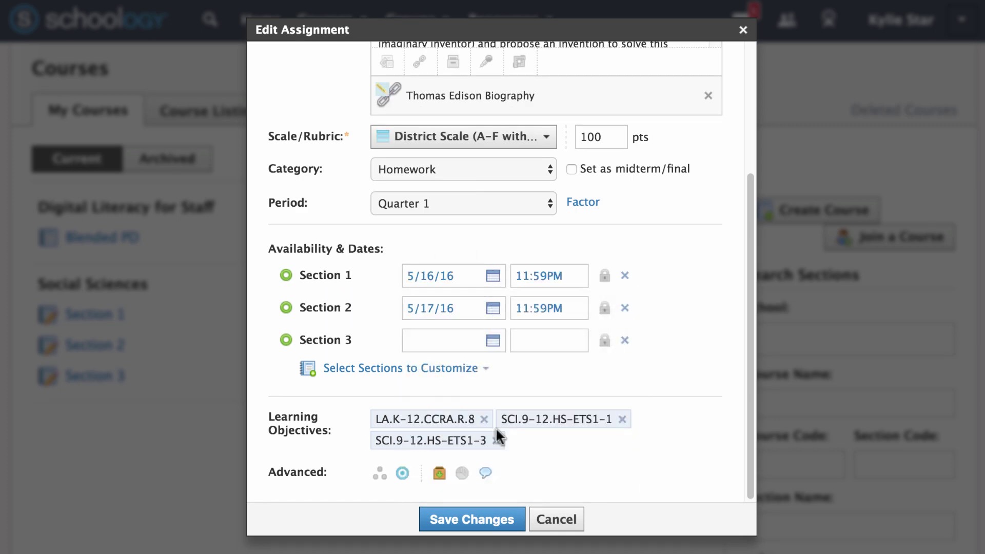
pyautogui.click(286, 341)
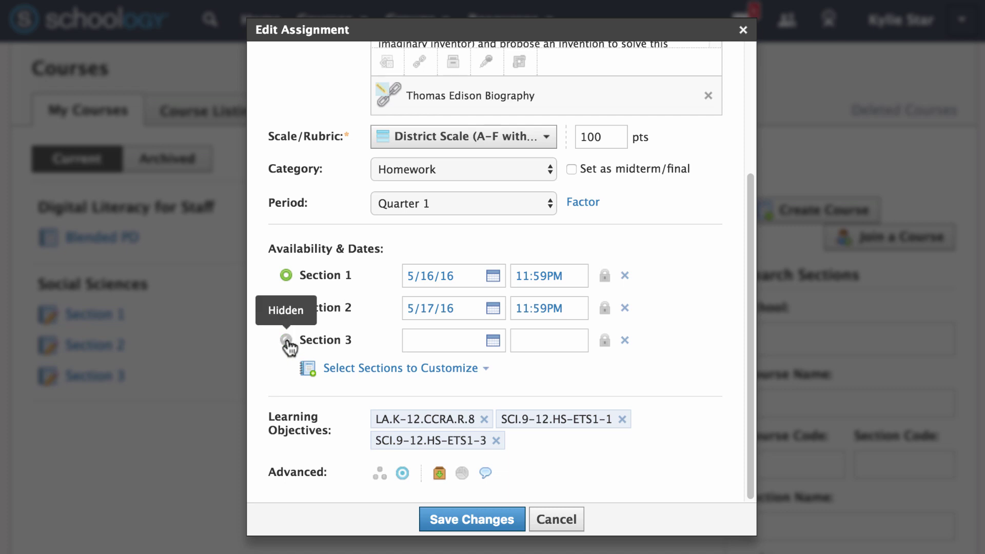
# Assign the assignment to the Section 1 – ESL and Section 2 – ESL groups
pyautogui.click(384, 476)
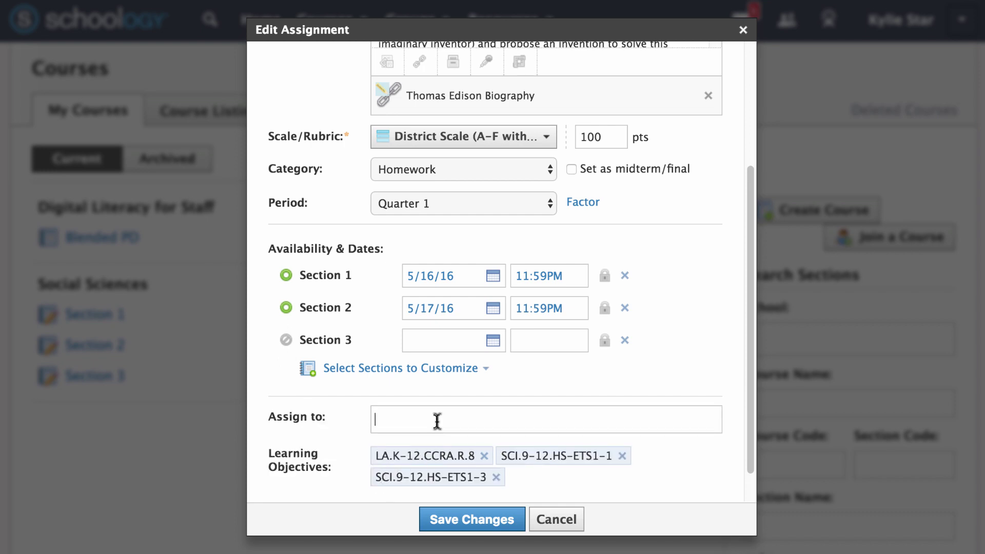
pyautogui.write('es')
pyautogui.click(420, 437)
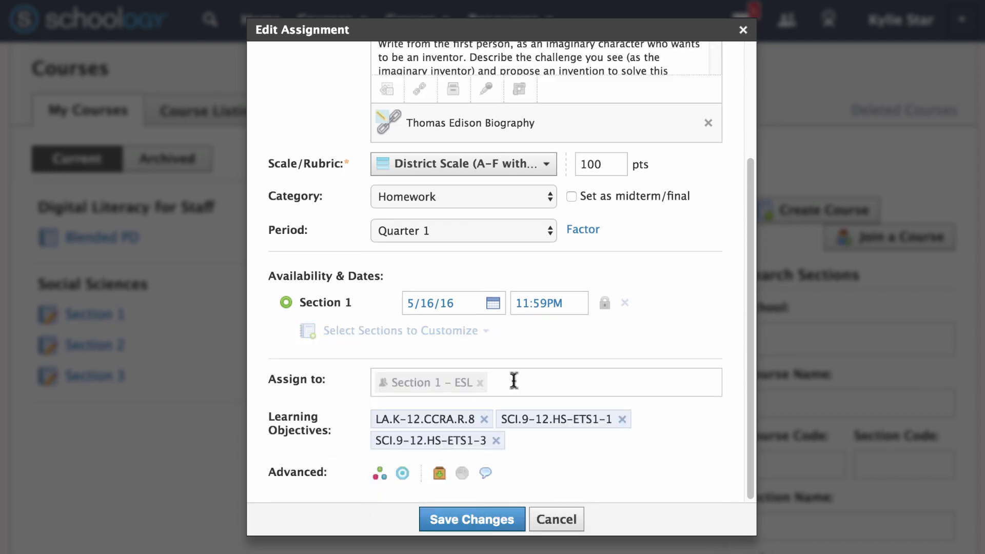
pyautogui.write('es')
pyautogui.click(493, 453)
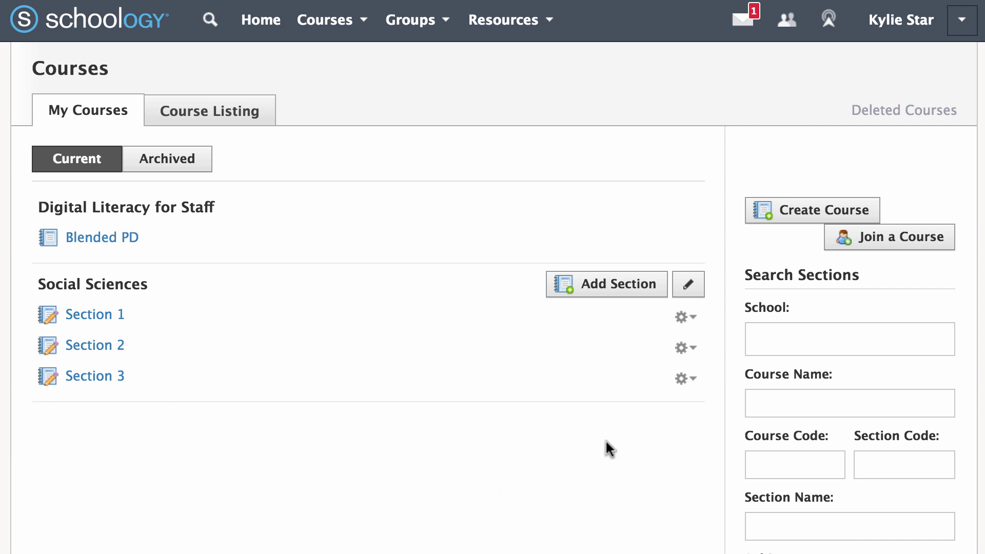
# Link Social Sciences Sections 2 and 3 to Section 1 using Link Existing Section
pyautogui.click(690, 322)
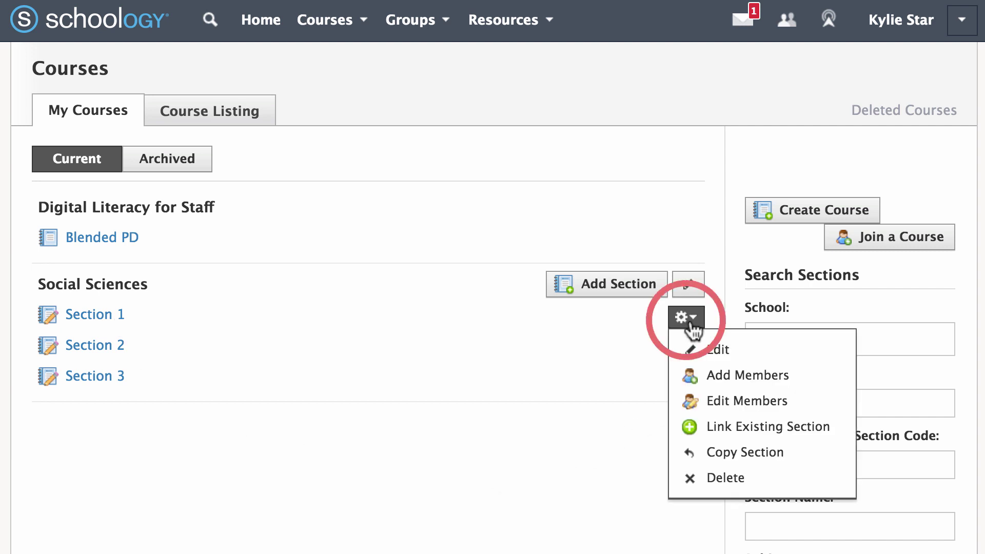
pyautogui.click(798, 435)
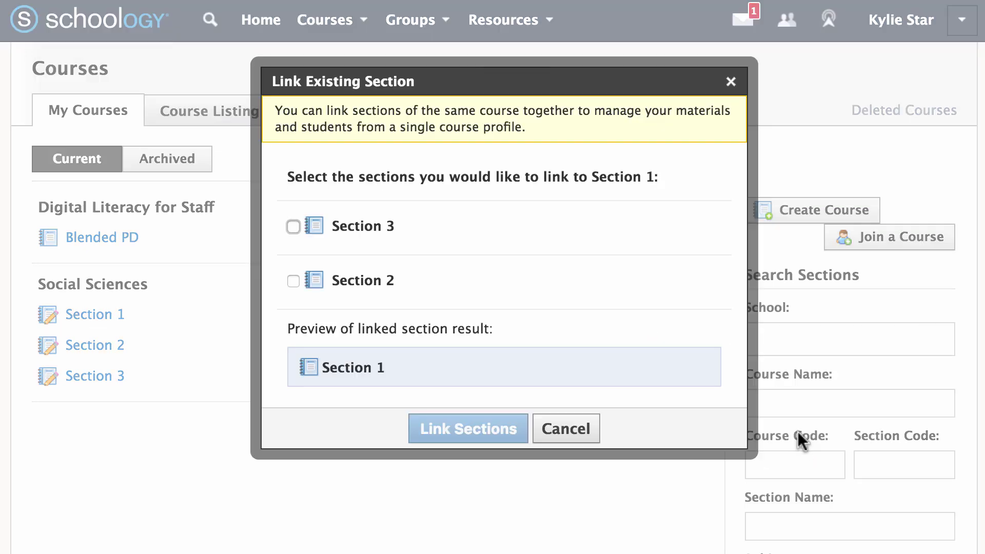
pyautogui.click(293, 226)
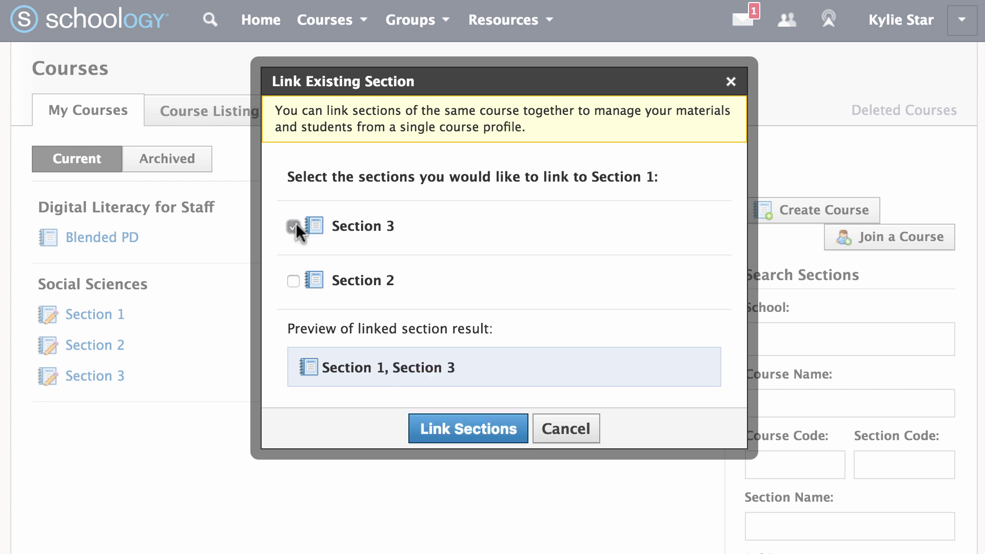
pyautogui.click(294, 281)
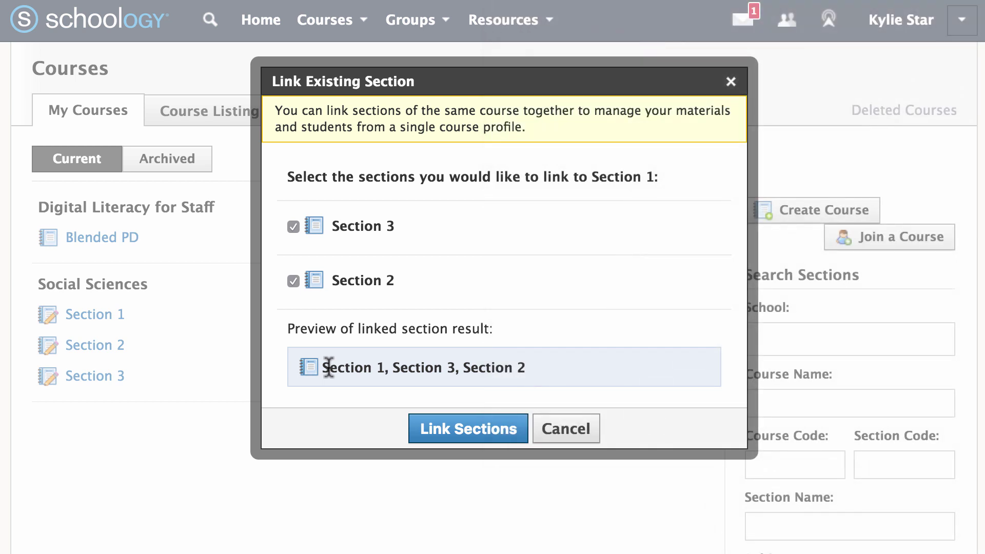
pyautogui.click(444, 434)
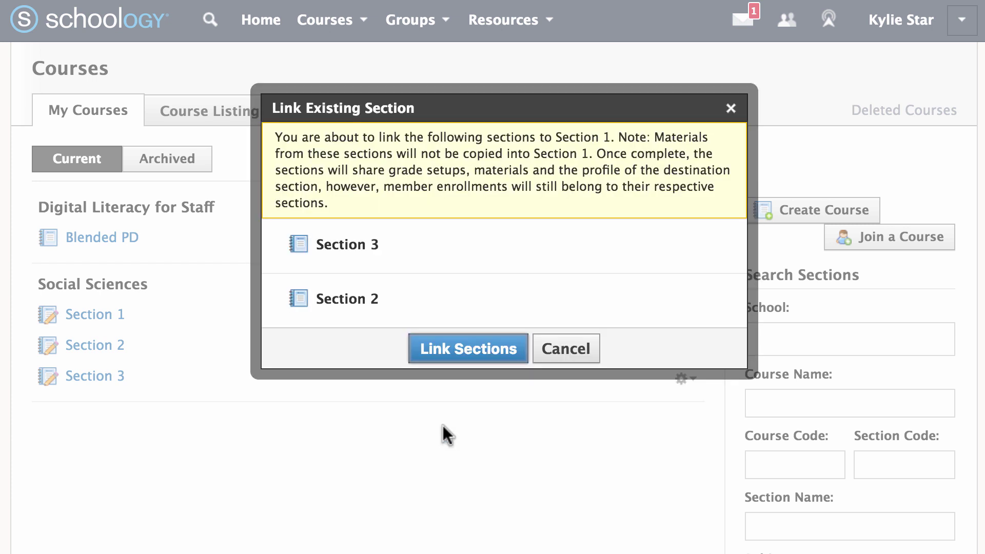
pyautogui.click(465, 365)
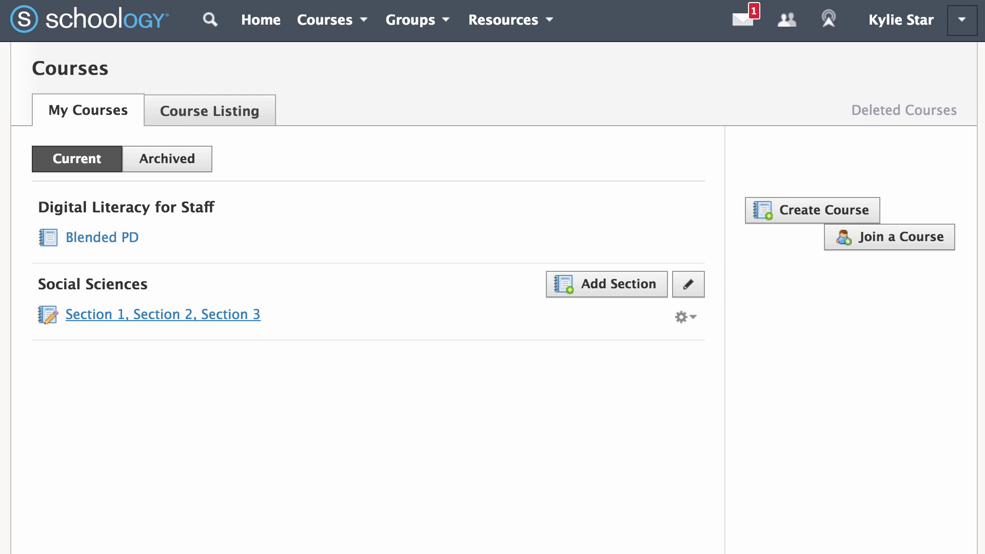
# Show archived courses and open the Social Sciences: 101-A course
pyautogui.click(207, 167)
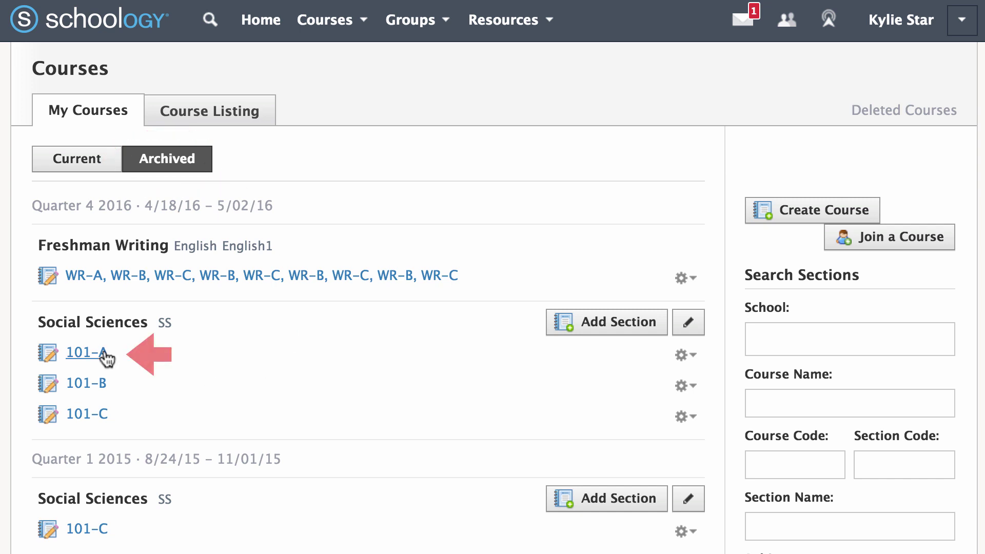
pyautogui.click(87, 353)
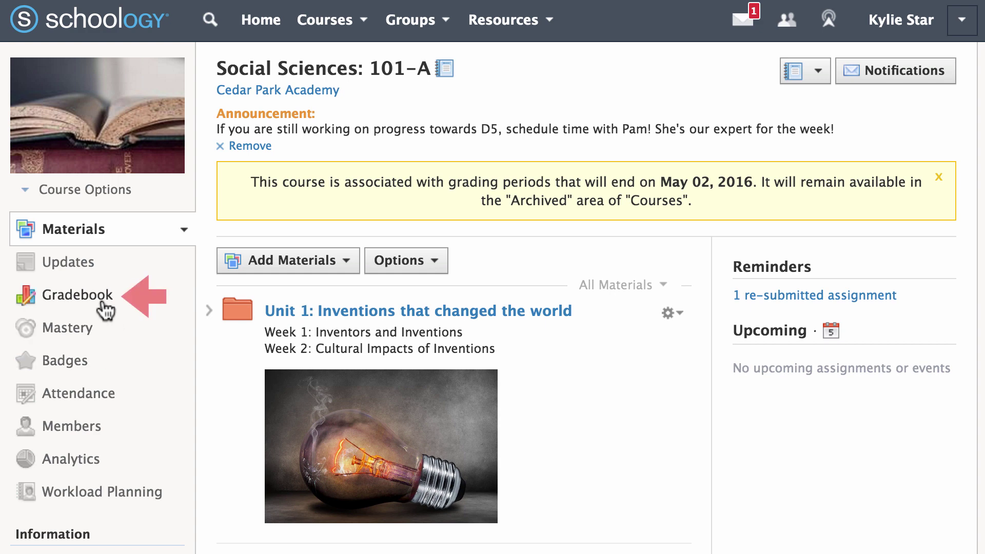
# Copy 101-A's grade categories, scales and rubrics to the linked Social Sciences Sections 1–3 course
pyautogui.click(77, 295)
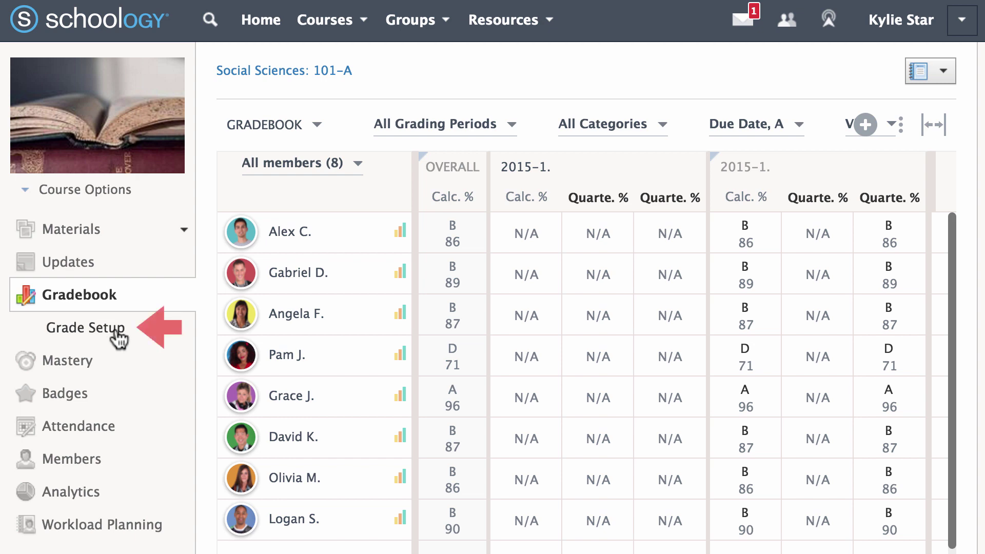
pyautogui.click(117, 331)
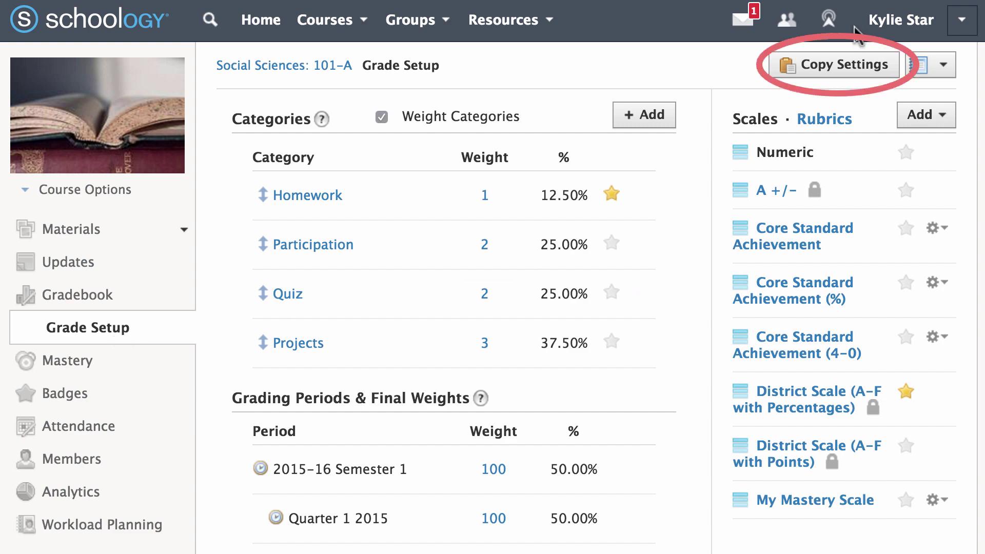
pyautogui.click(856, 66)
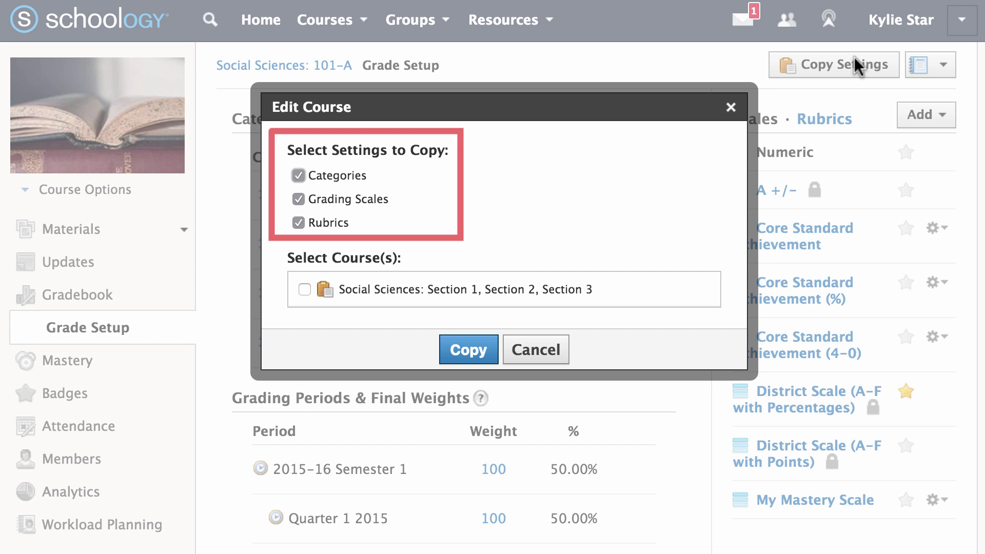
pyautogui.click(304, 289)
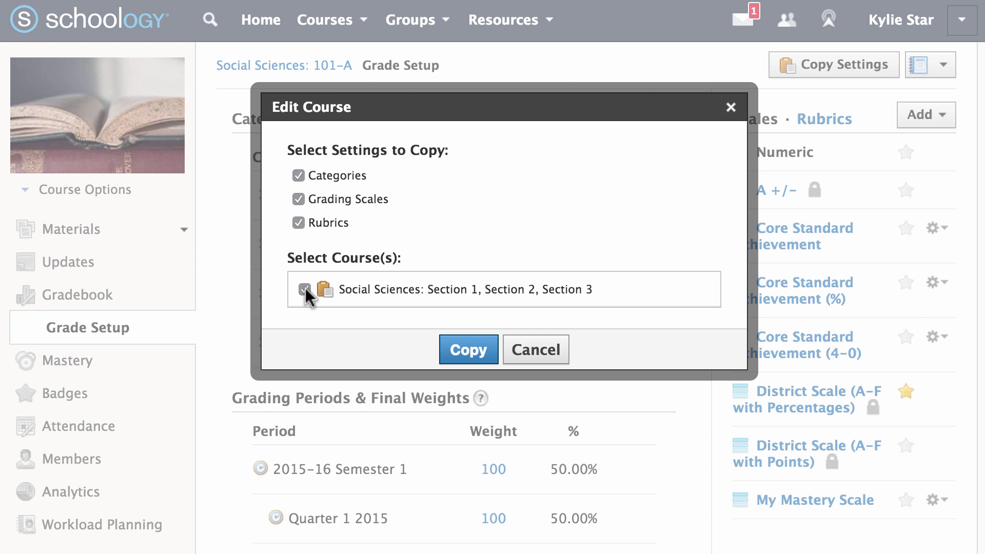
pyautogui.click(466, 351)
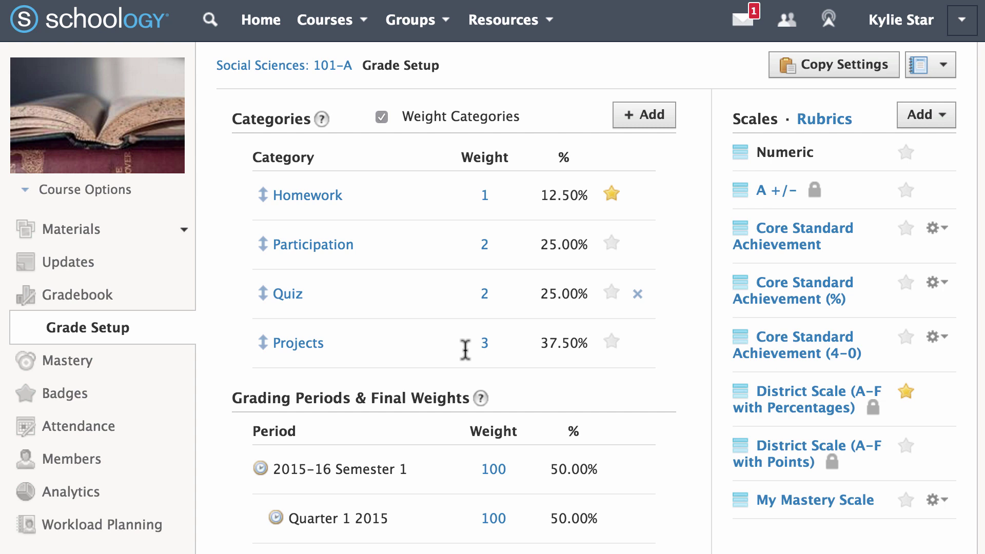
# Open the Social Sciences: 101-A folder in the Social Sciences personal resource collection
pyautogui.click(547, 23)
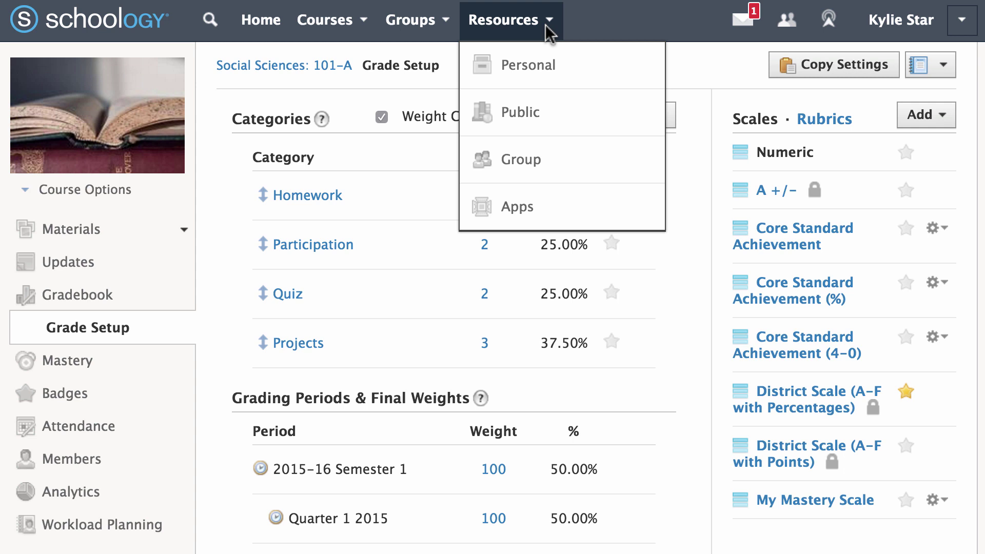
pyautogui.click(558, 77)
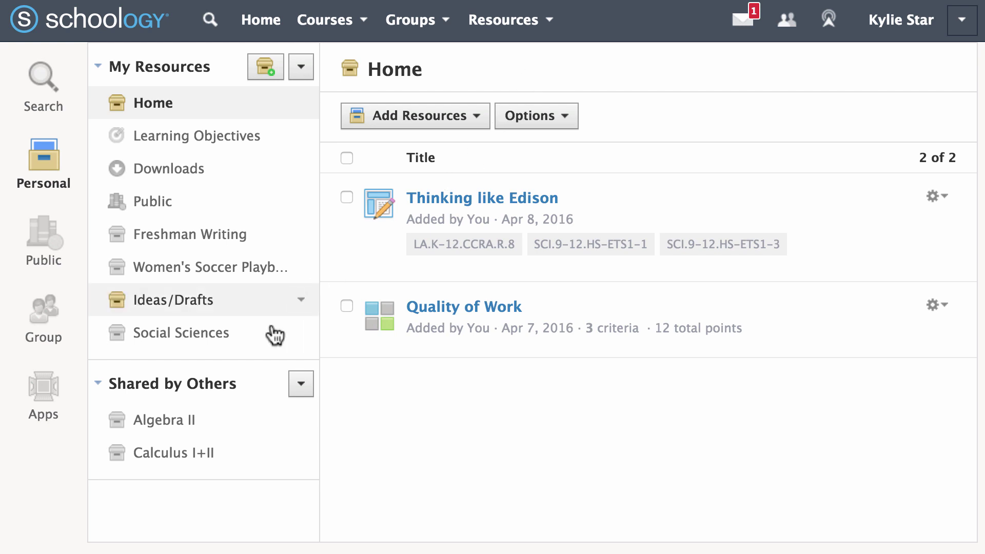
pyautogui.click(238, 352)
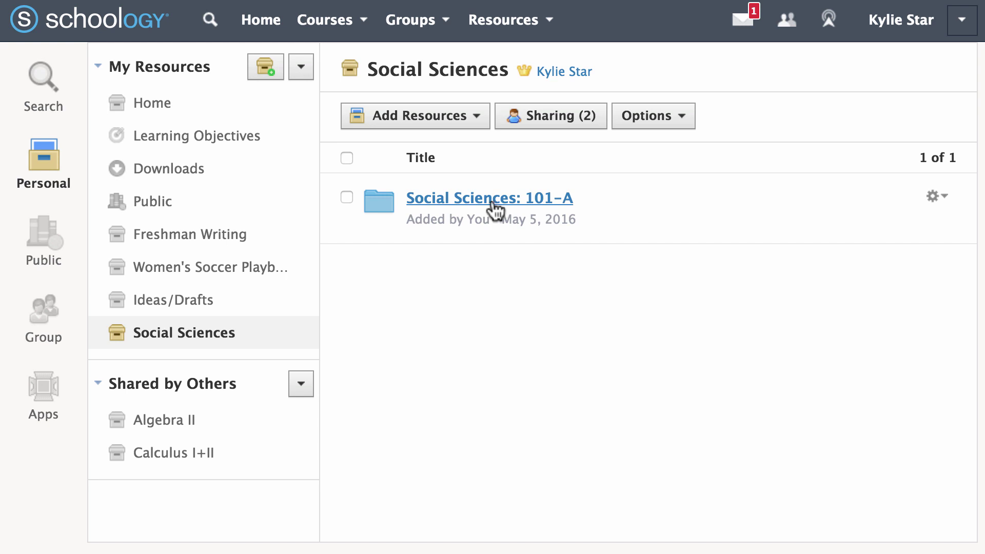
pyautogui.click(347, 197)
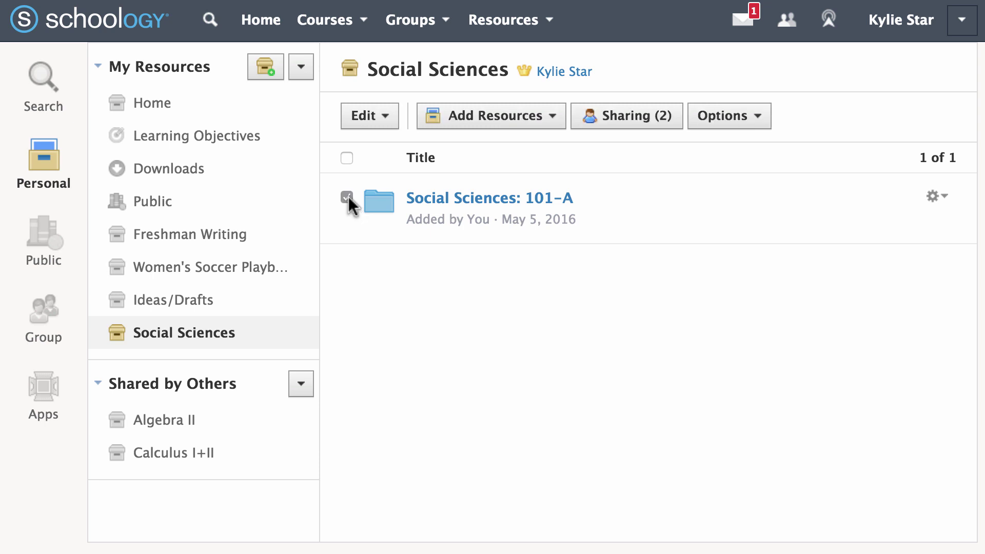
pyautogui.click(473, 205)
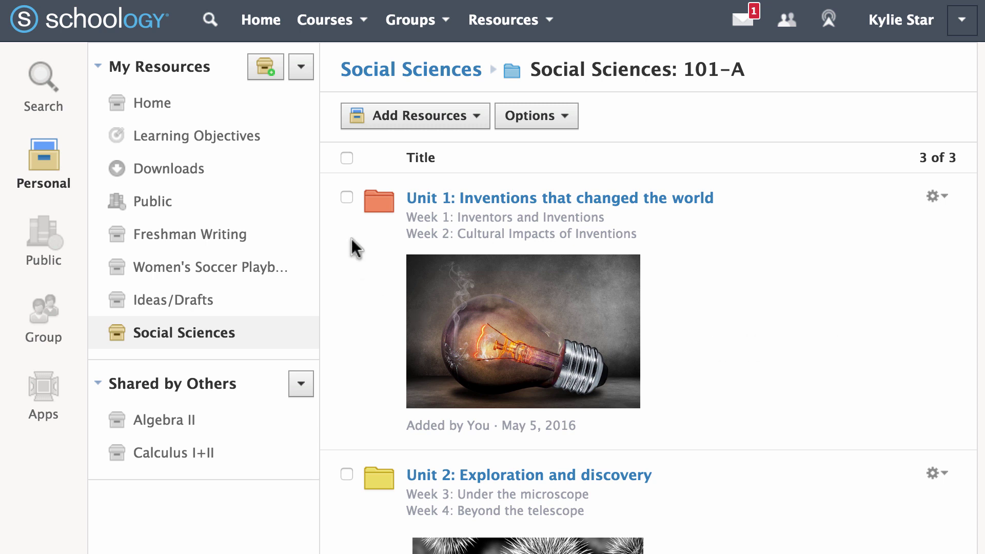
# Select all three unit folders in Social Sciences: 101-A and show the Edit bulk actions
pyautogui.click(346, 155)
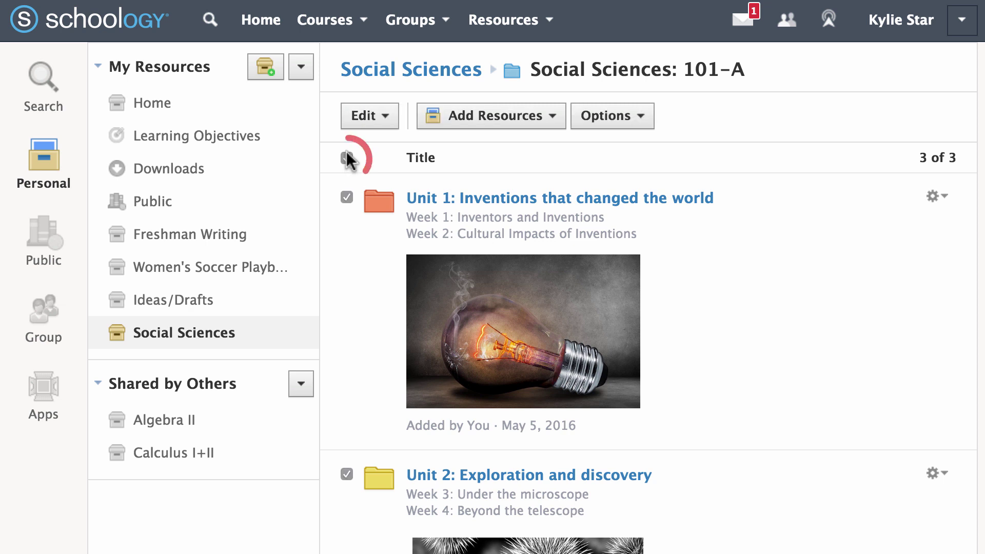
pyautogui.click(347, 158)
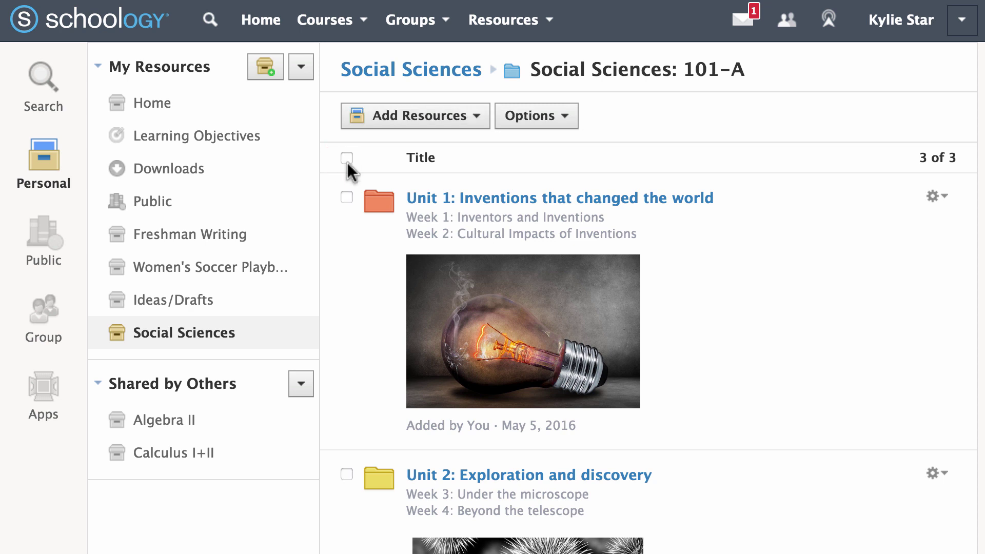
pyautogui.click(347, 197)
pyautogui.click(346, 474)
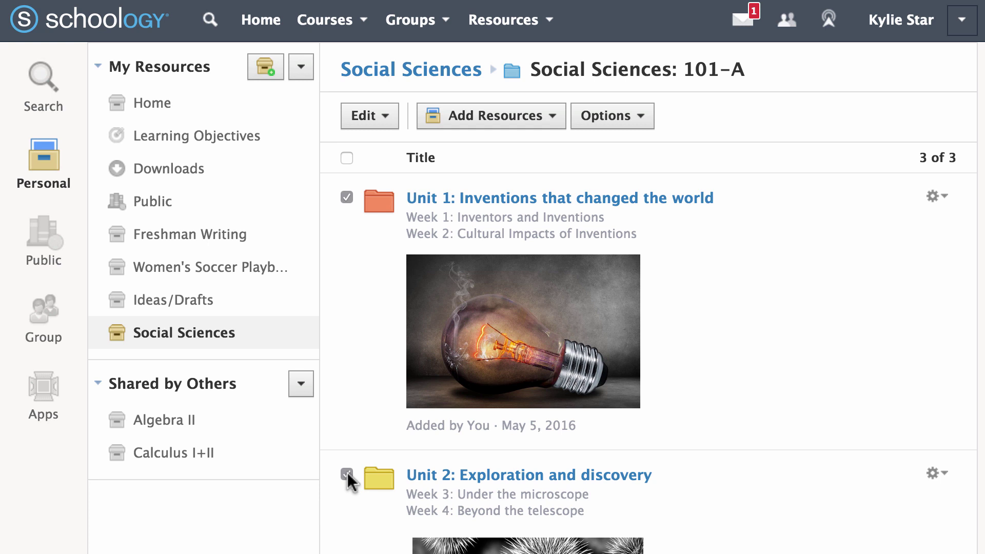
pyautogui.click(386, 124)
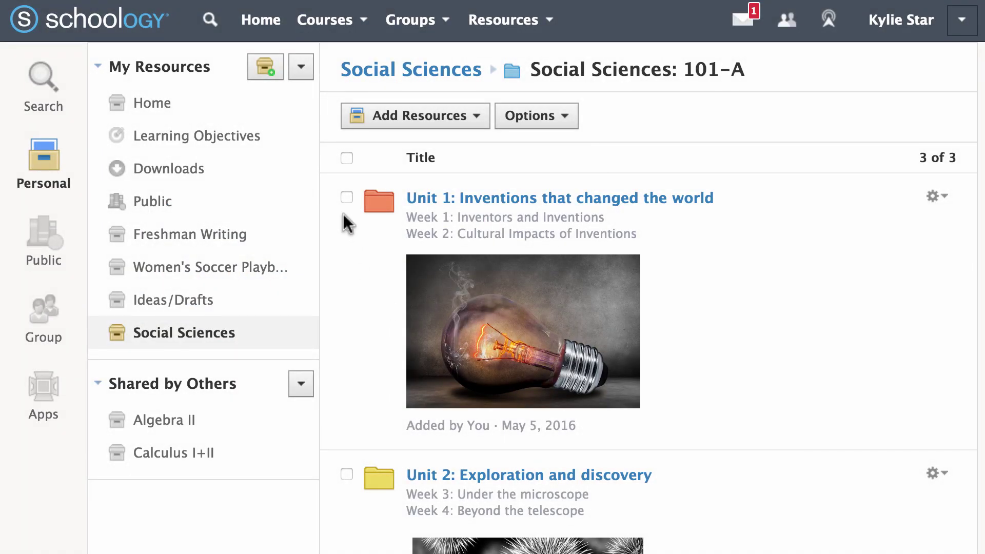
pyautogui.click(344, 158)
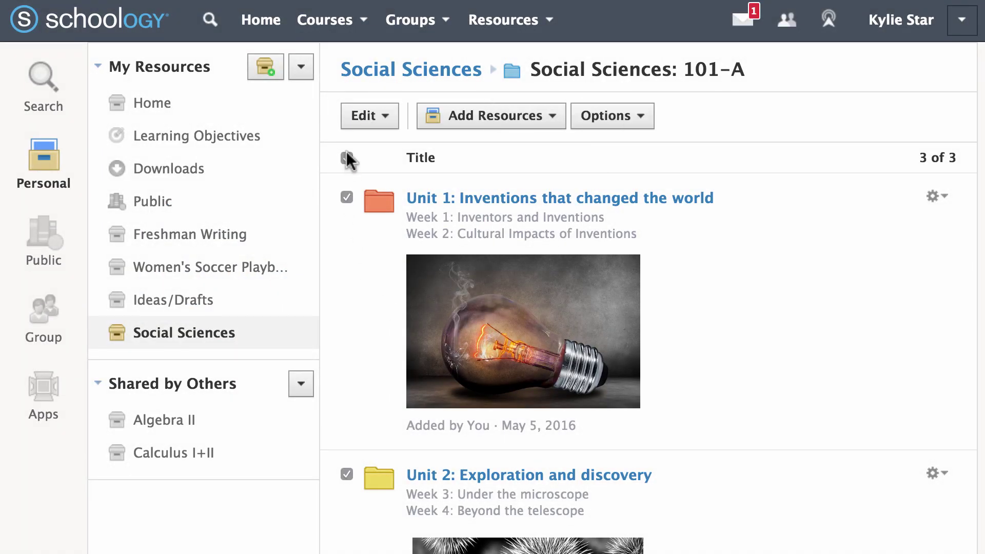
pyautogui.click(385, 117)
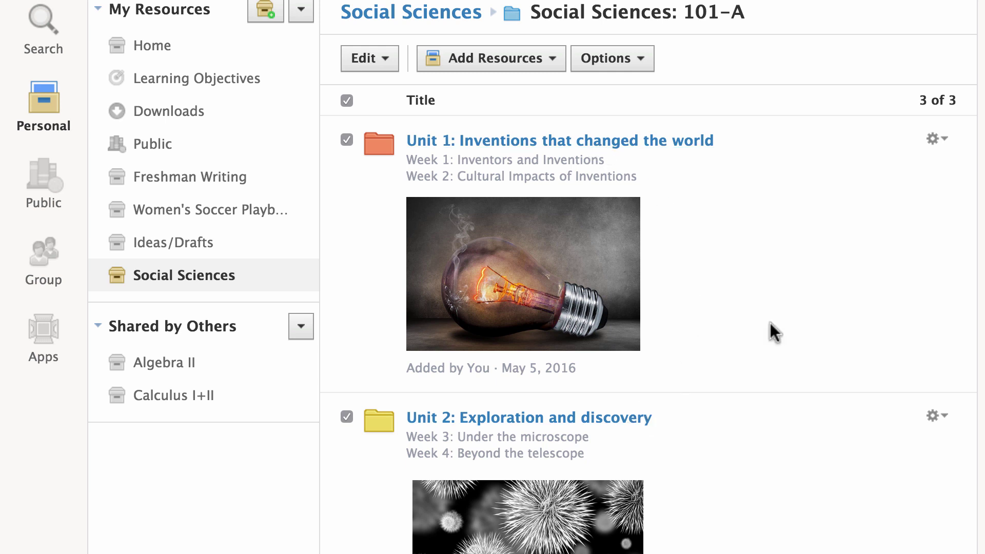
pyautogui.scroll(-5, 771, 322)
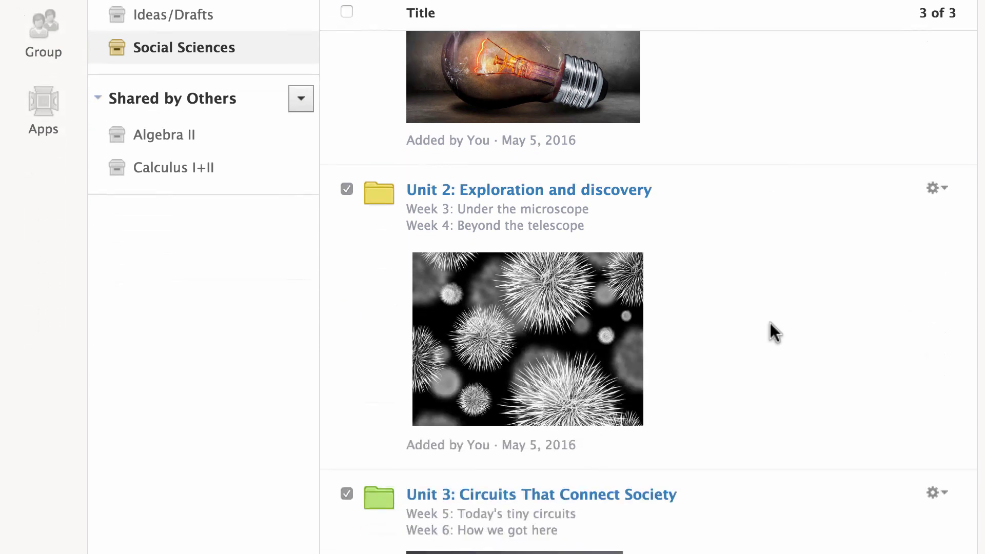
pyautogui.scroll(-3, 770, 322)
pyautogui.scroll(-1, 770, 322)
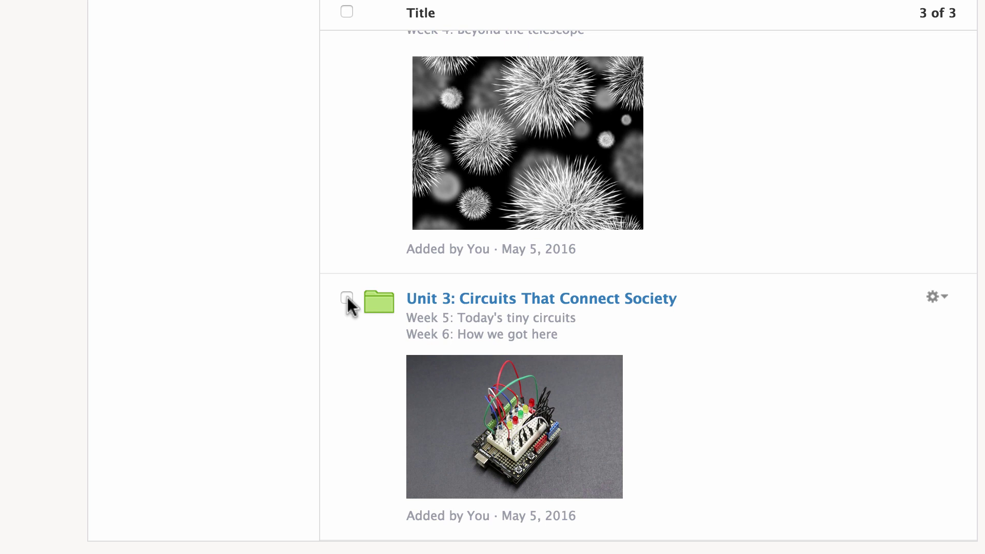
pyautogui.scroll(2, 715, 90)
pyautogui.scroll(8, 715, 90)
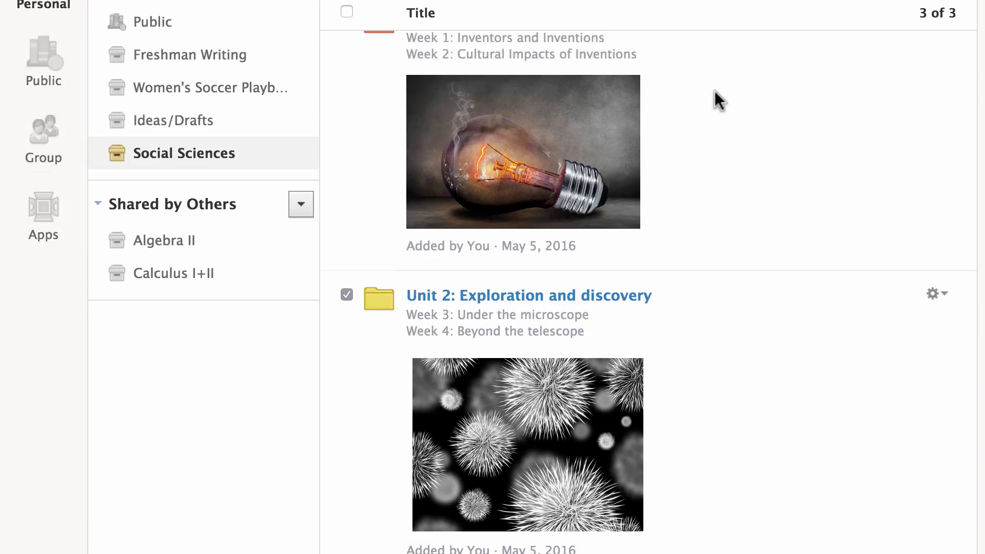
pyautogui.scroll(1, 709, 107)
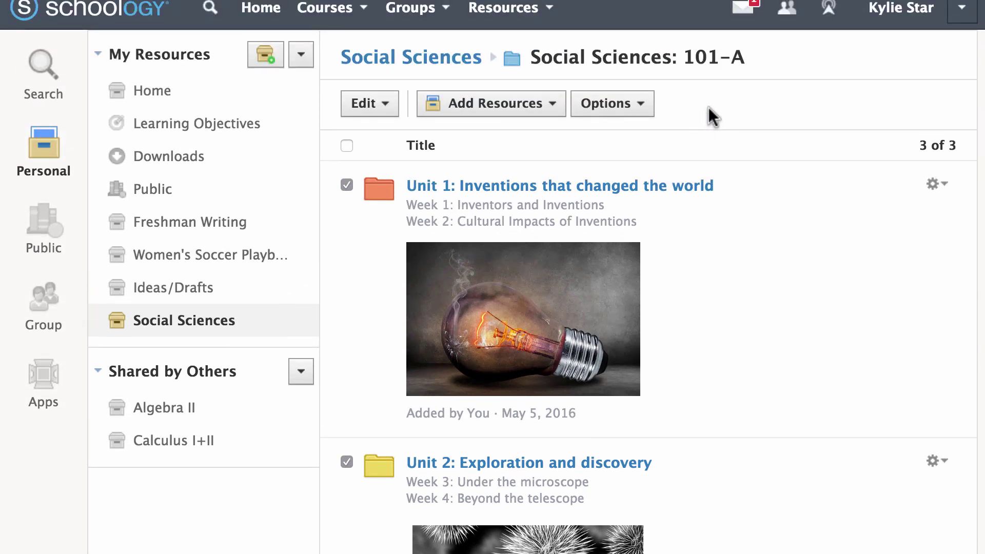
# Add the selected units to the Social Sciences Sections 1–3 course and expand Invention Homework's Advanced Options
pyautogui.click(385, 108)
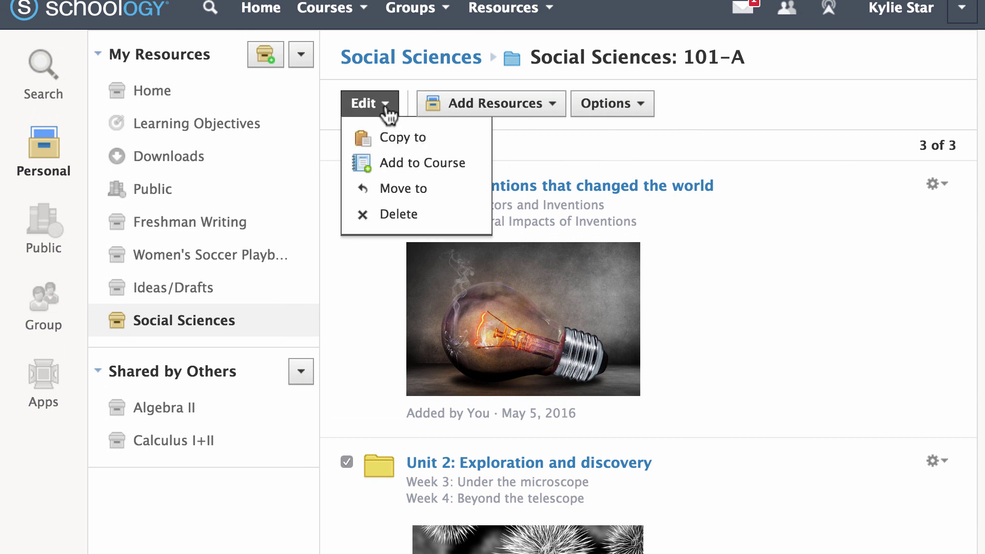
pyautogui.click(461, 161)
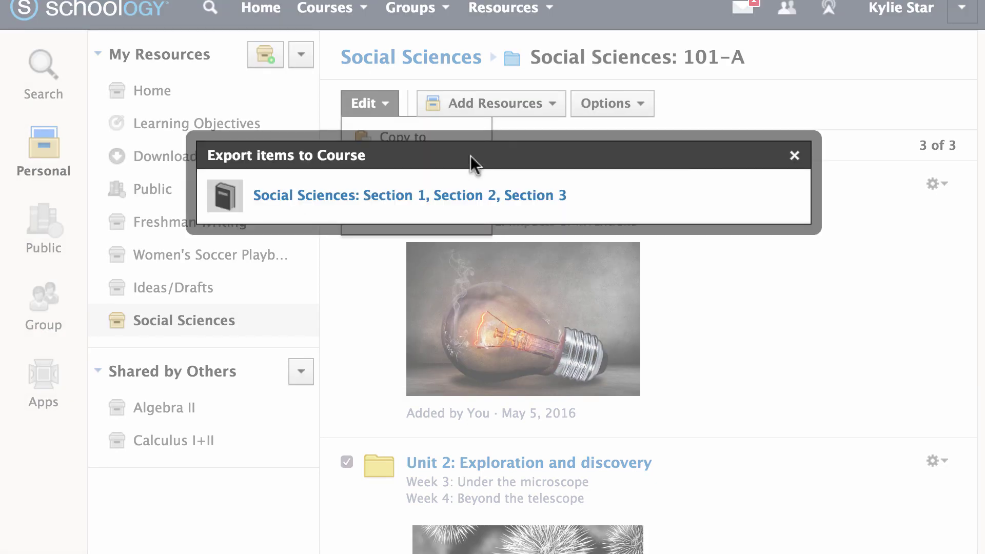
pyautogui.click(570, 201)
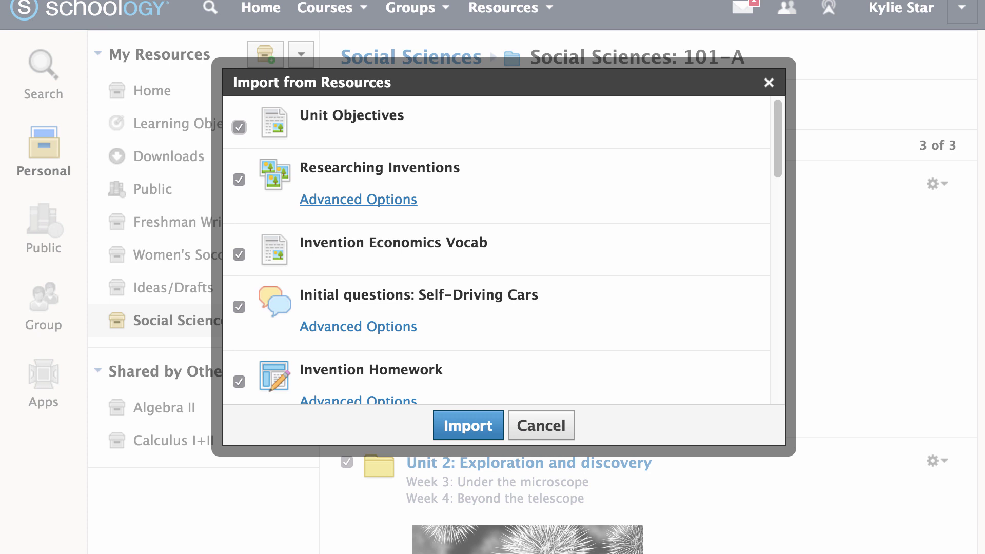
pyautogui.scroll(-5, 672, 386)
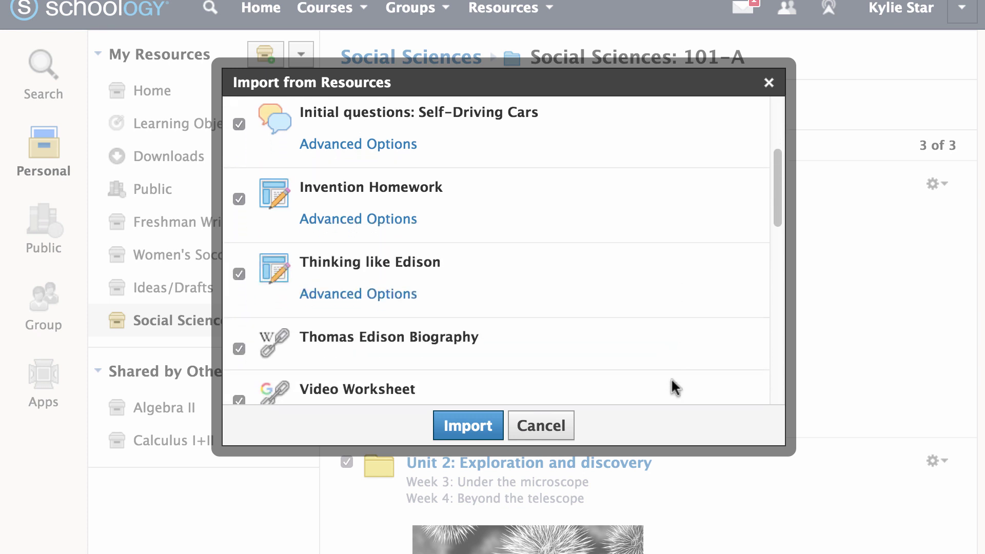
pyautogui.click(382, 220)
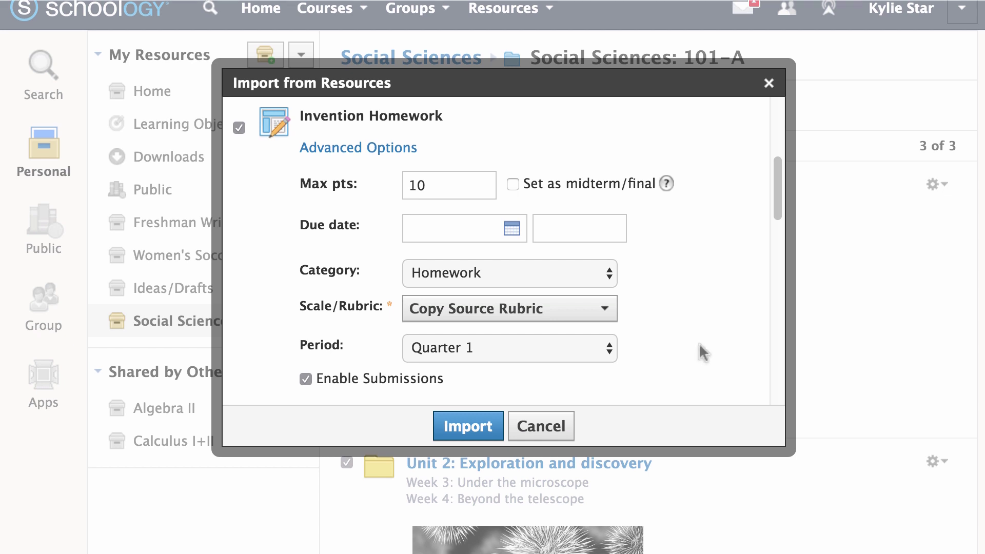
# Switch Invention Homework's category to (Ungraded) and back to Homework, then collapse its options
pyautogui.click(611, 275)
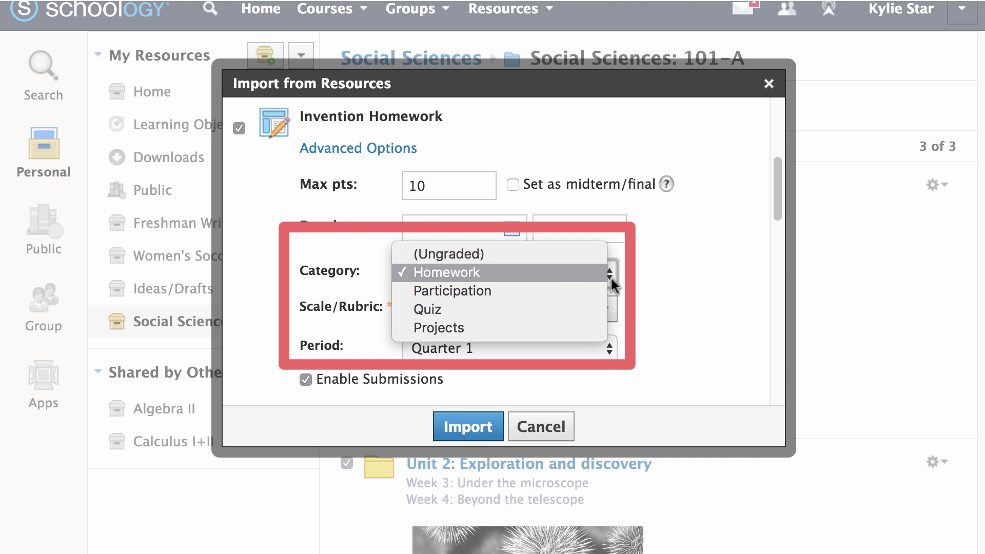
pyautogui.click(648, 274)
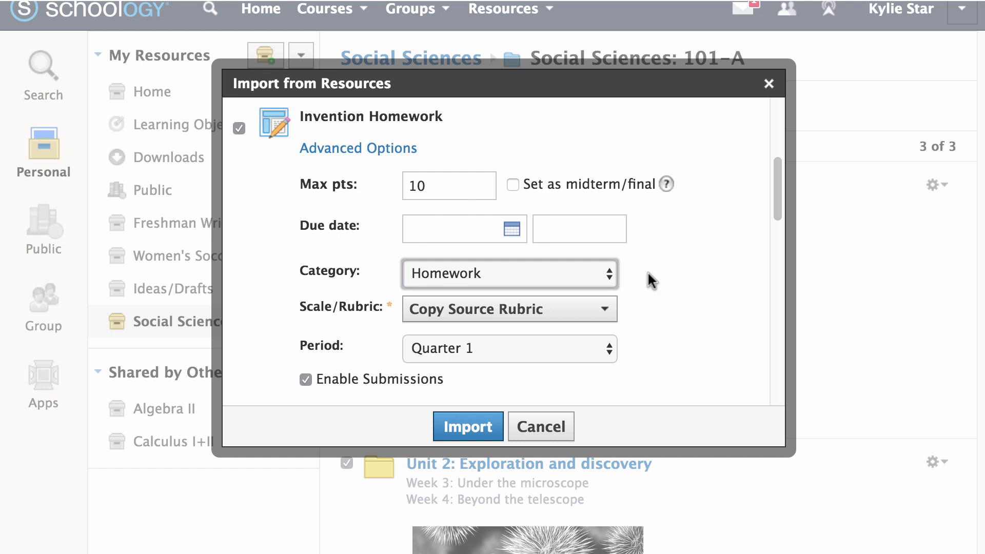
pyautogui.press('space')
pyautogui.press('Up')
pyautogui.press('Return')
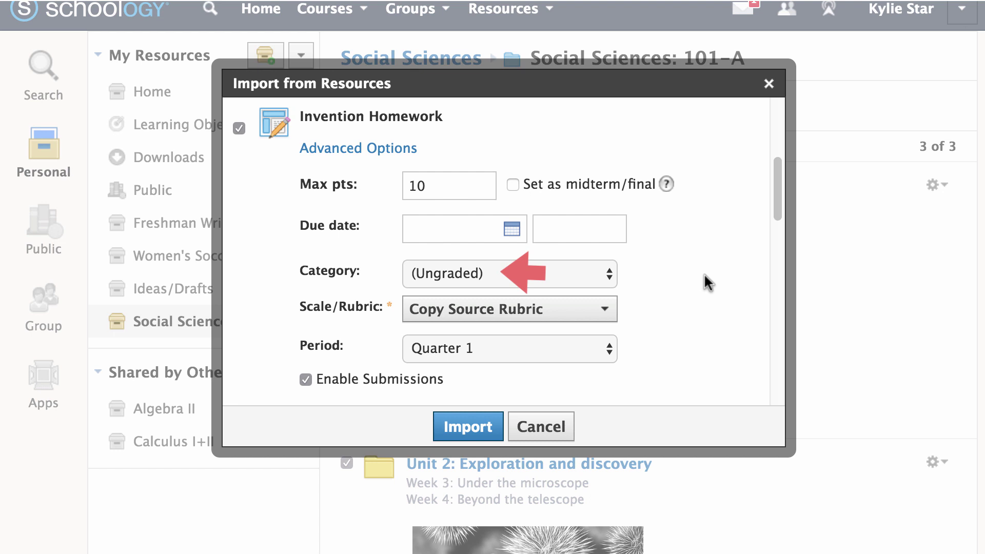
pyautogui.click(597, 267)
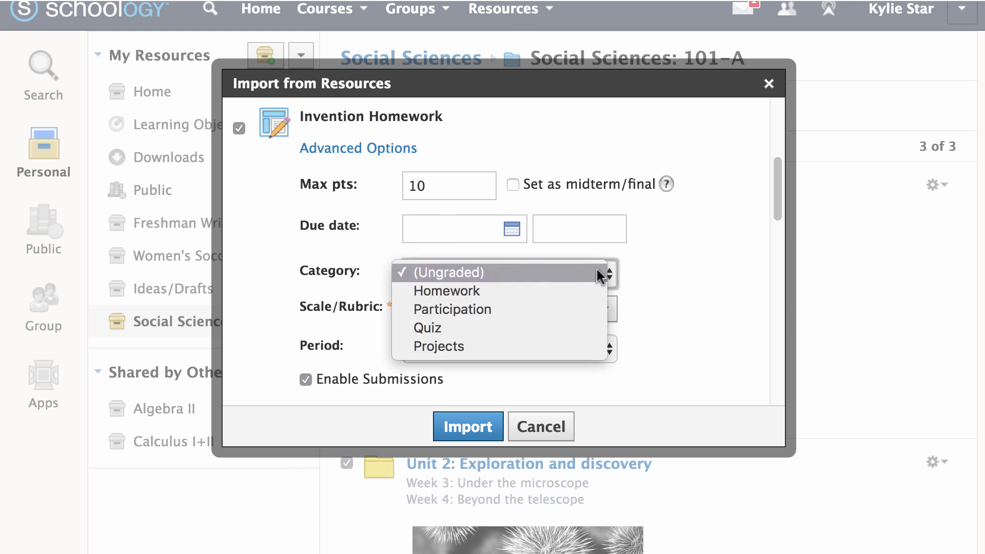
pyautogui.click(591, 285)
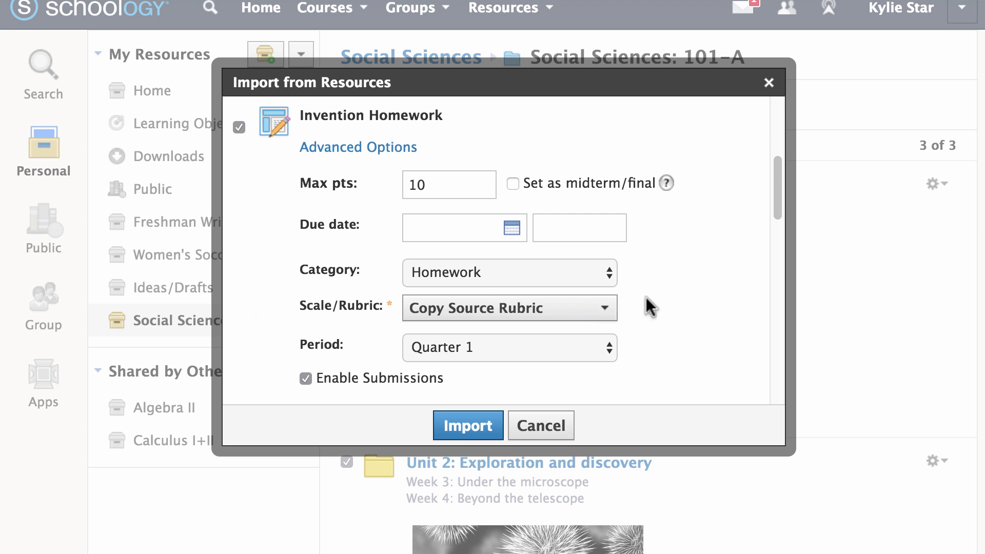
pyautogui.click(404, 155)
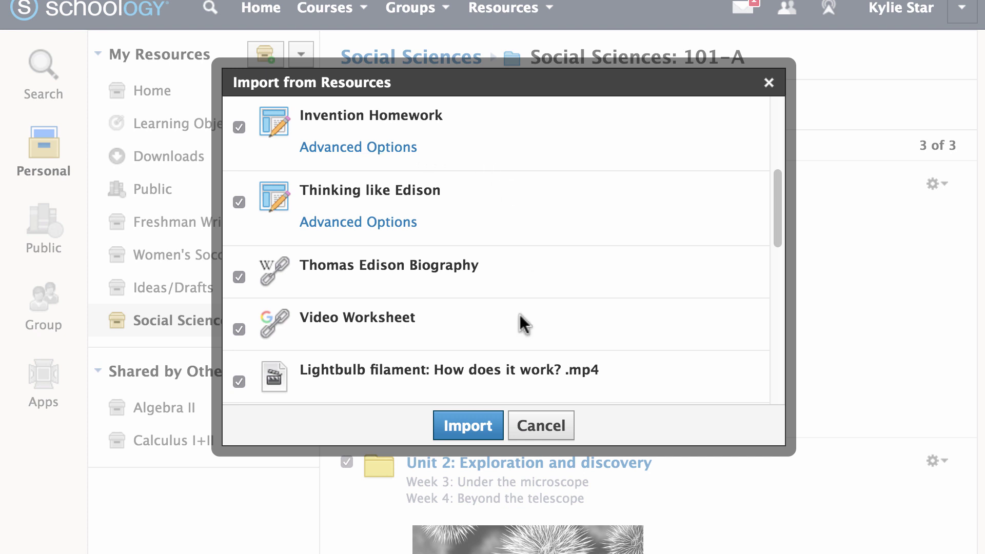
# Import the checked Unit 1 and Unit 2 items, then go to the Social Sciences: Section 1, 2, 3 course
pyautogui.click(482, 427)
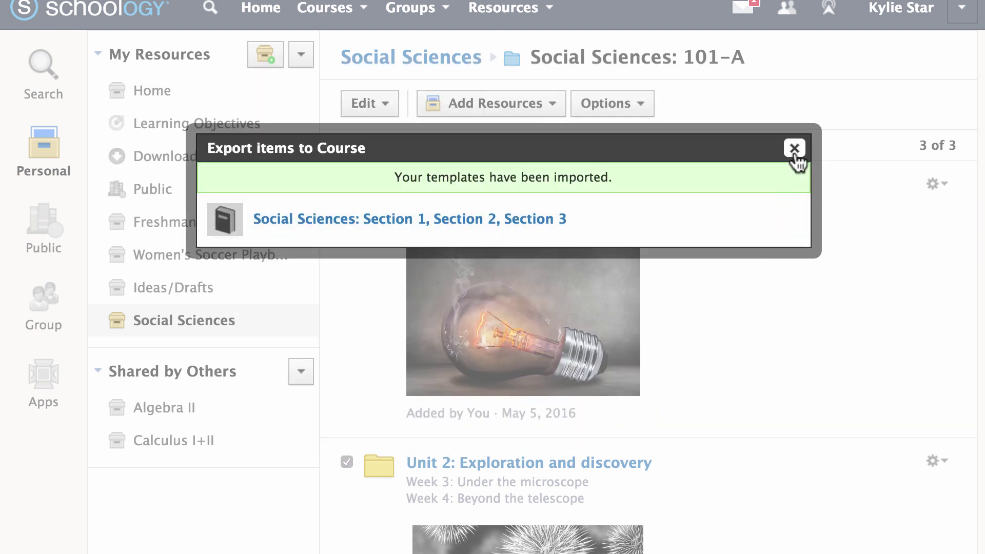
pyautogui.click(794, 148)
pyautogui.scroll(1, 795, 154)
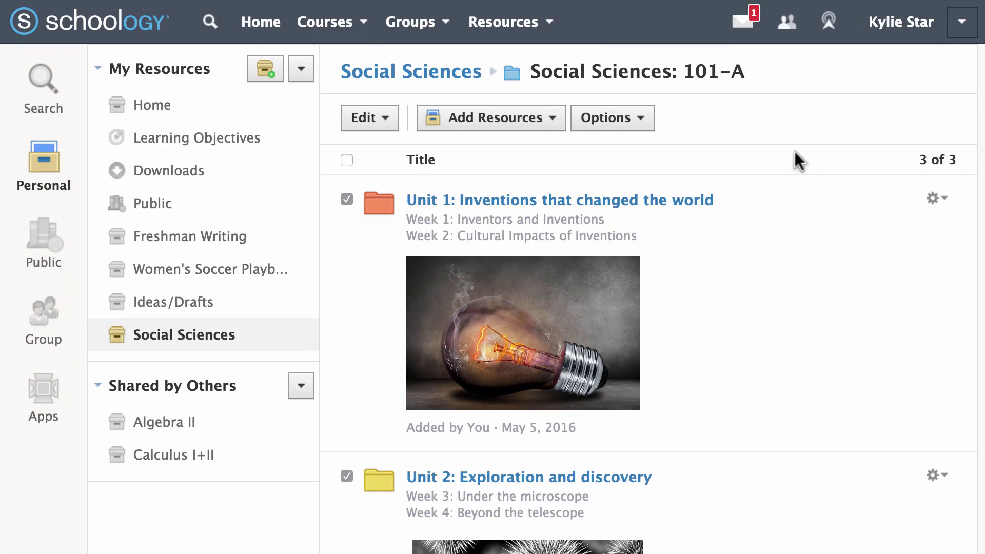
pyautogui.click(364, 22)
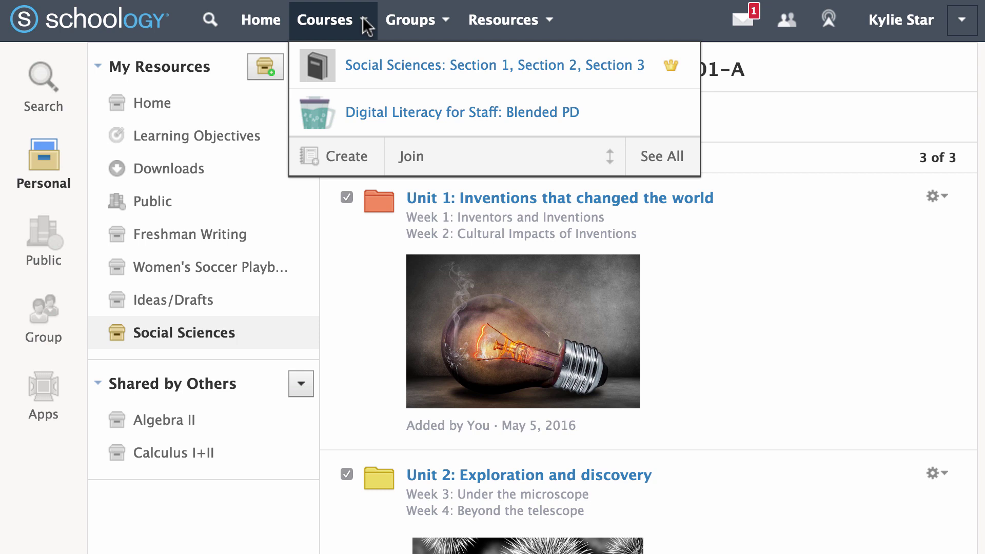
pyautogui.click(444, 66)
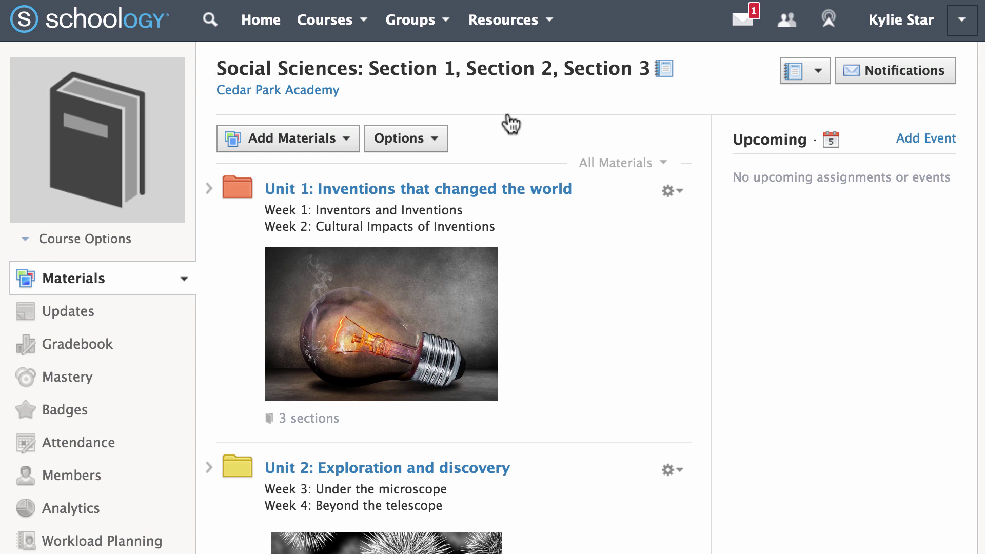
# Set the Unit 2: Exploration and discovery folder to Hidden for Sections 1, 2 and 3 and save
pyautogui.scroll(-2, 815, 515)
pyautogui.scroll(-3, 814, 513)
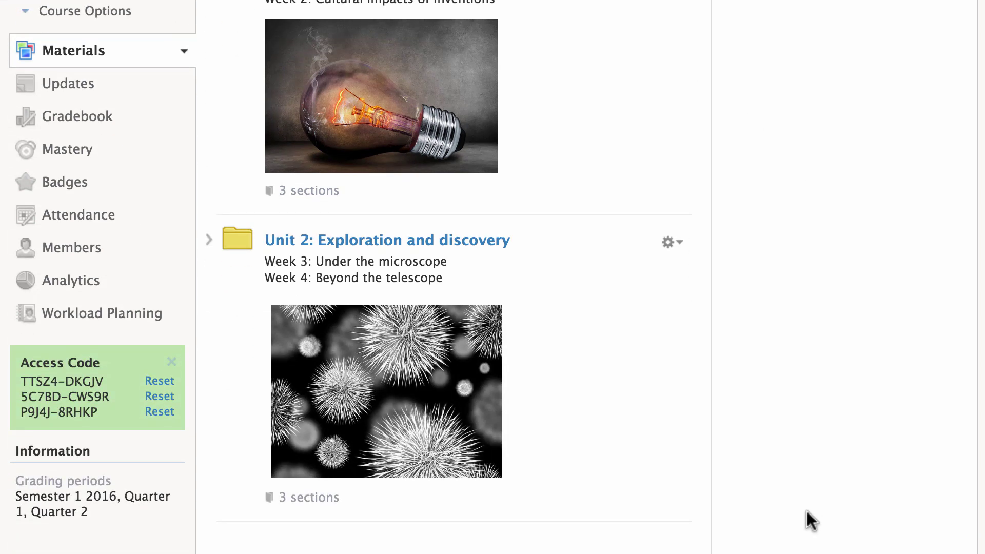
pyautogui.click(678, 243)
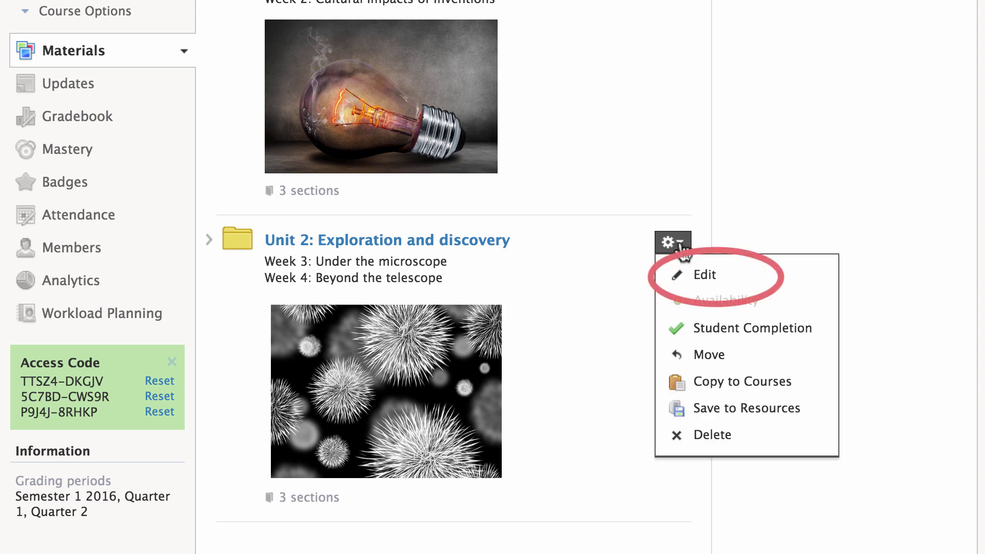
pyautogui.click(718, 283)
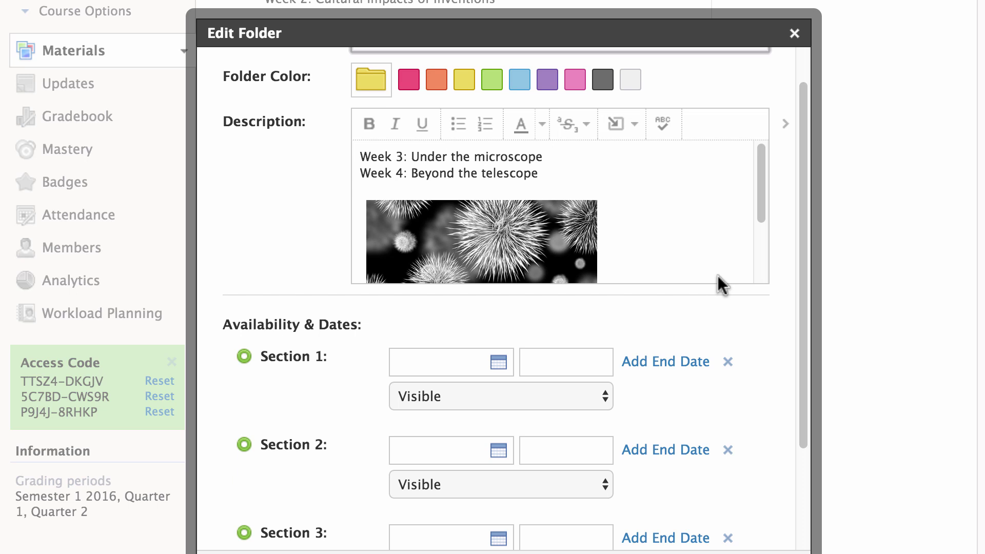
pyautogui.scroll(-5, 768, 448)
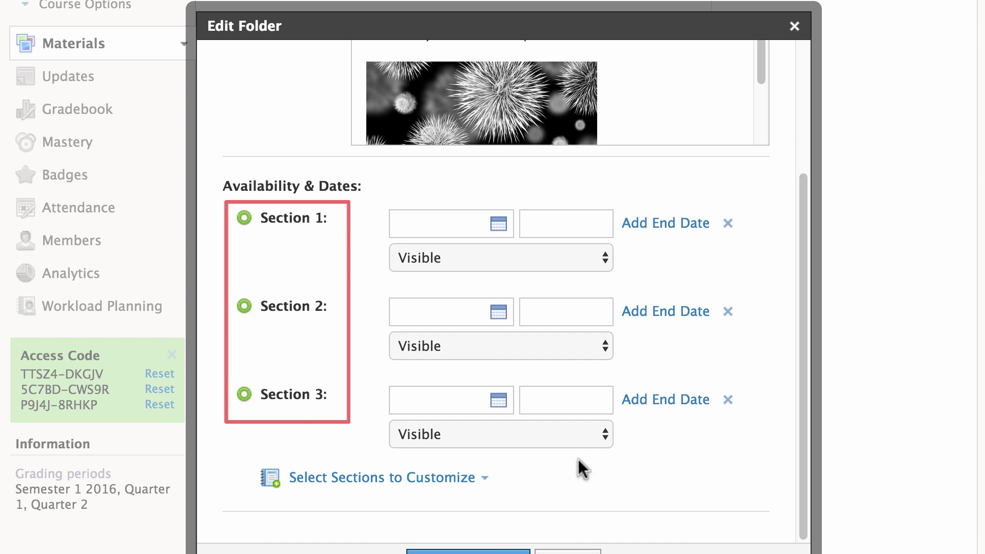
pyautogui.click(244, 217)
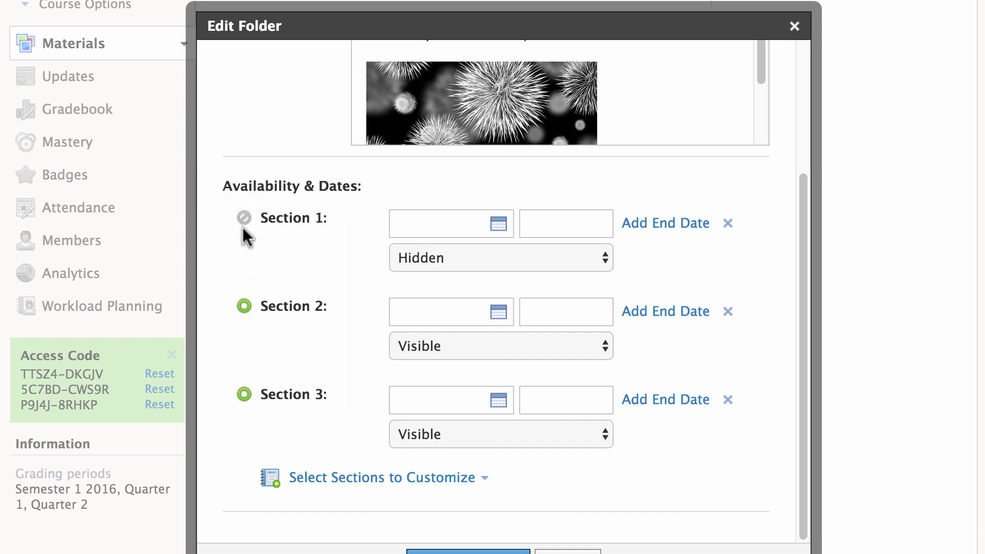
pyautogui.click(244, 306)
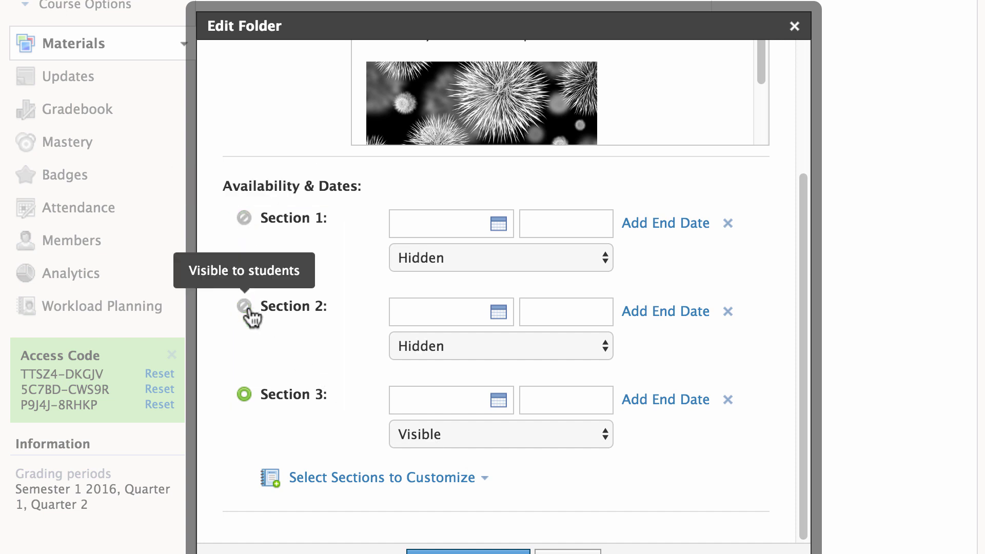
pyautogui.click(245, 394)
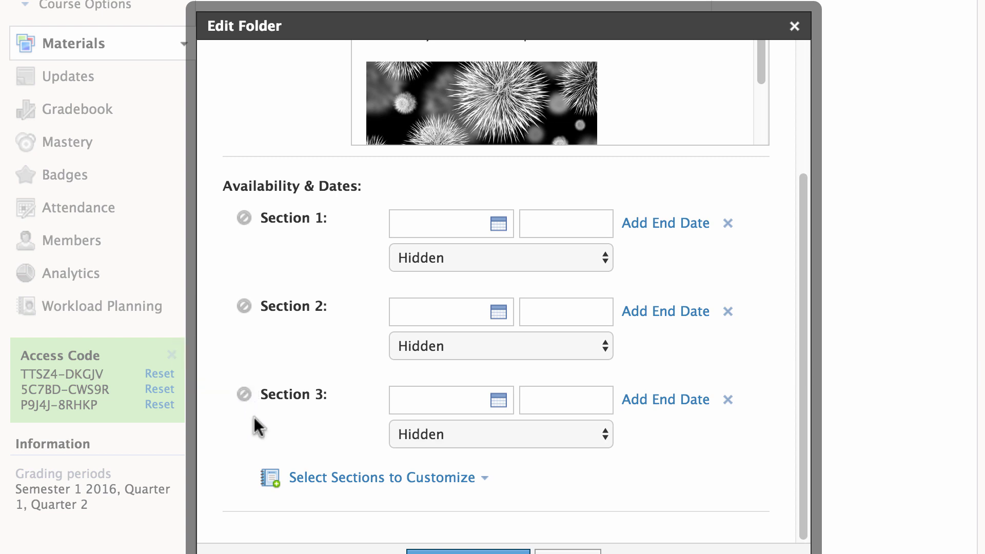
pyautogui.scroll(-2, 380, 502)
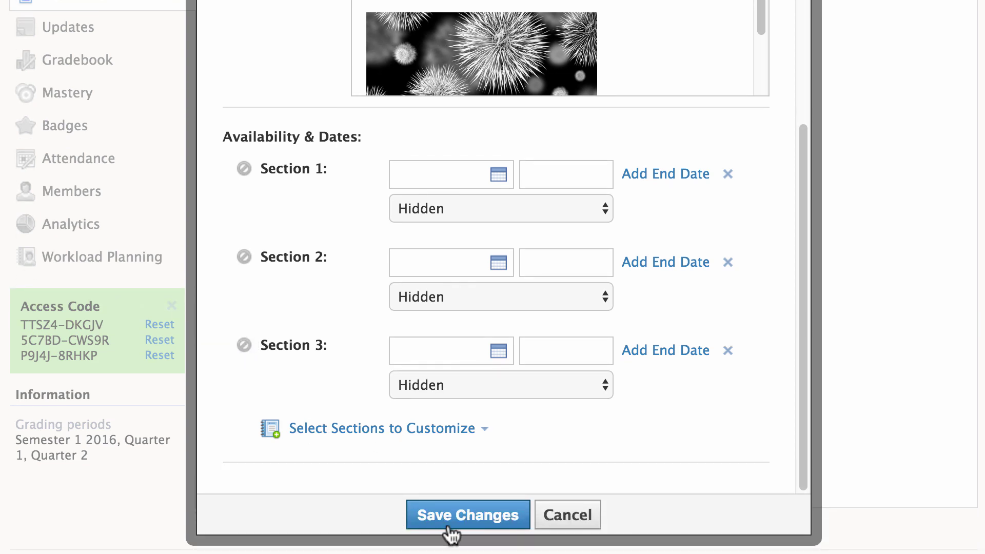
pyautogui.click(451, 524)
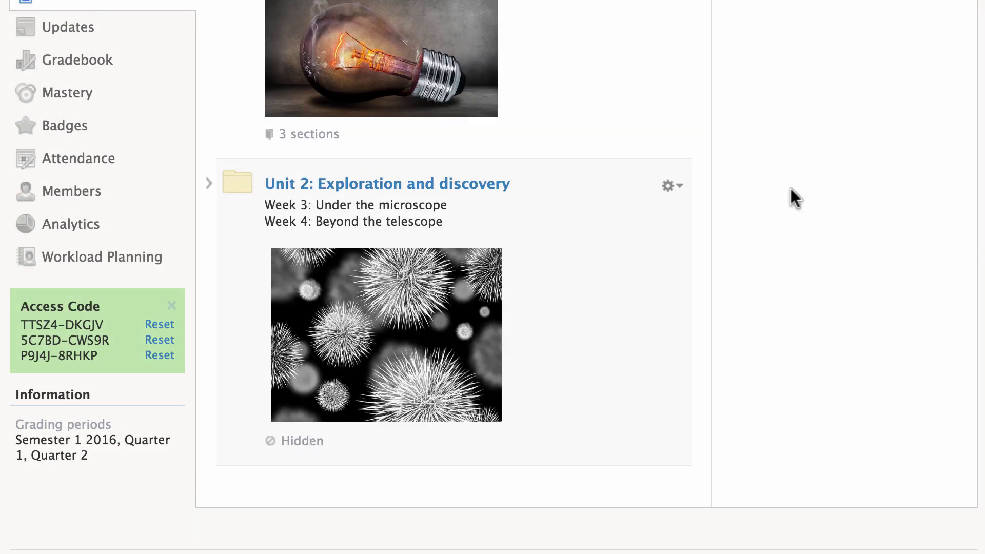
# Expand Unit 1 and its Inventors and Inventions folder, repositioning Researching Inventions inside it
pyautogui.scroll(6, 790, 188)
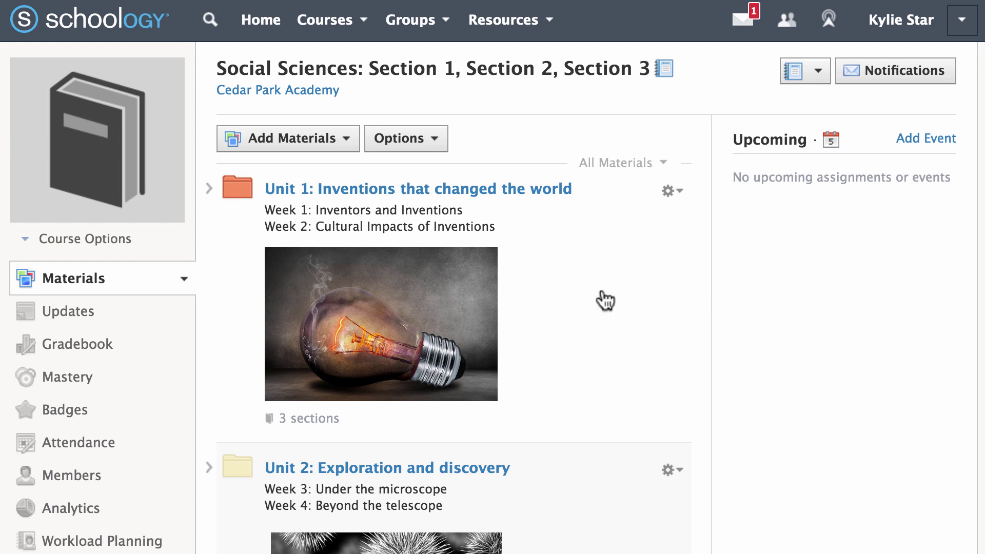
pyautogui.click(209, 188)
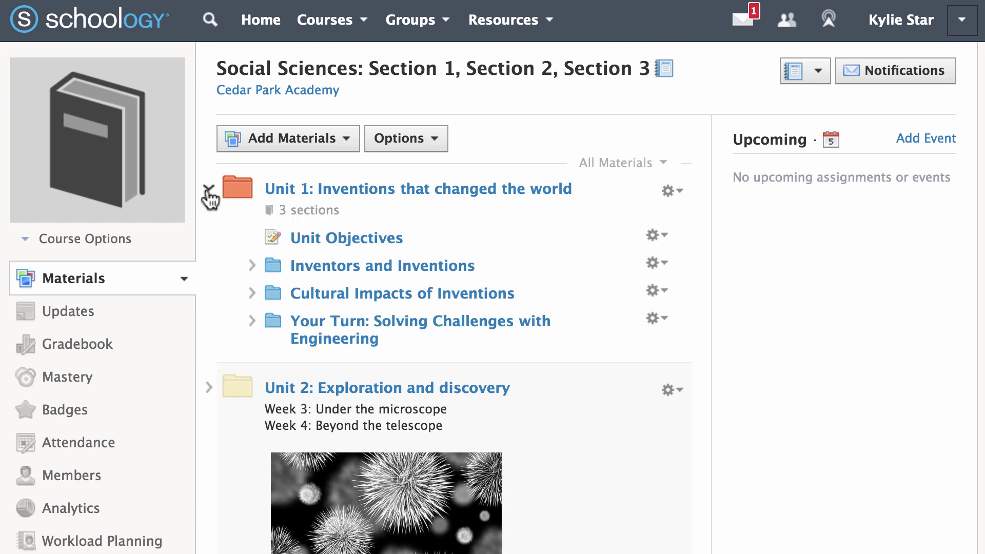
pyautogui.click(252, 264)
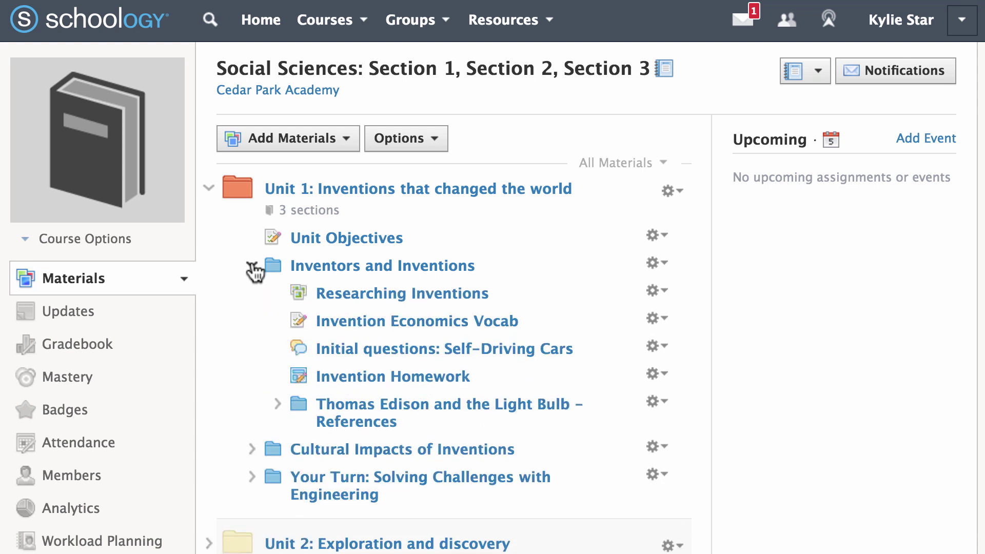
pyautogui.moveTo(341, 307); pyautogui.dragTo(367, 306)
# Open the course gradebook's Bulk Edit page for all assignments
pyautogui.click(118, 361)
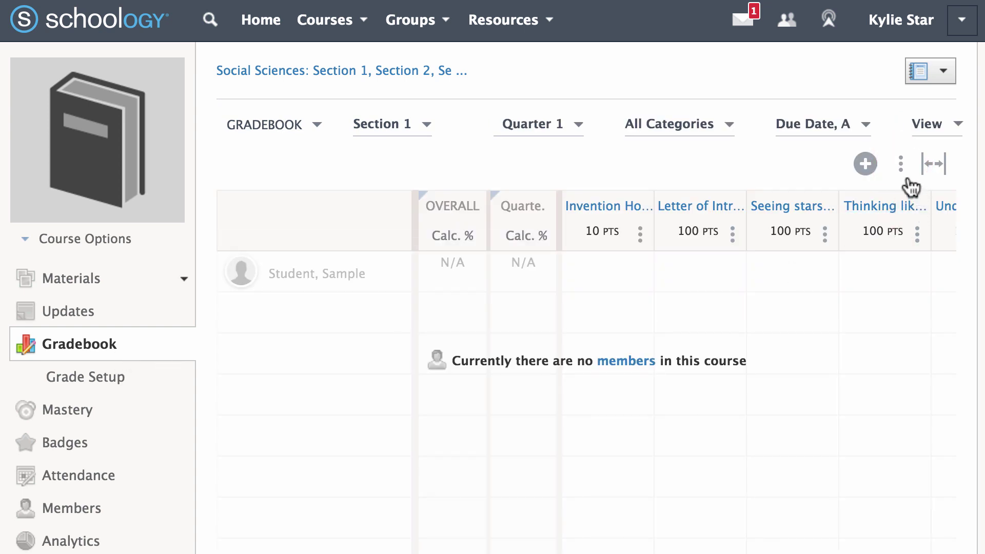
pyautogui.click(901, 165)
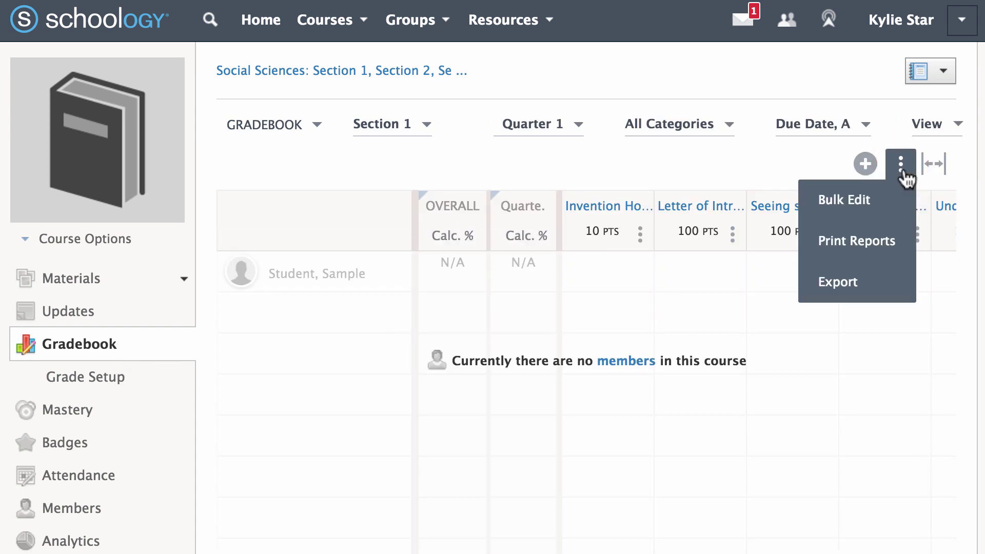
pyautogui.click(892, 207)
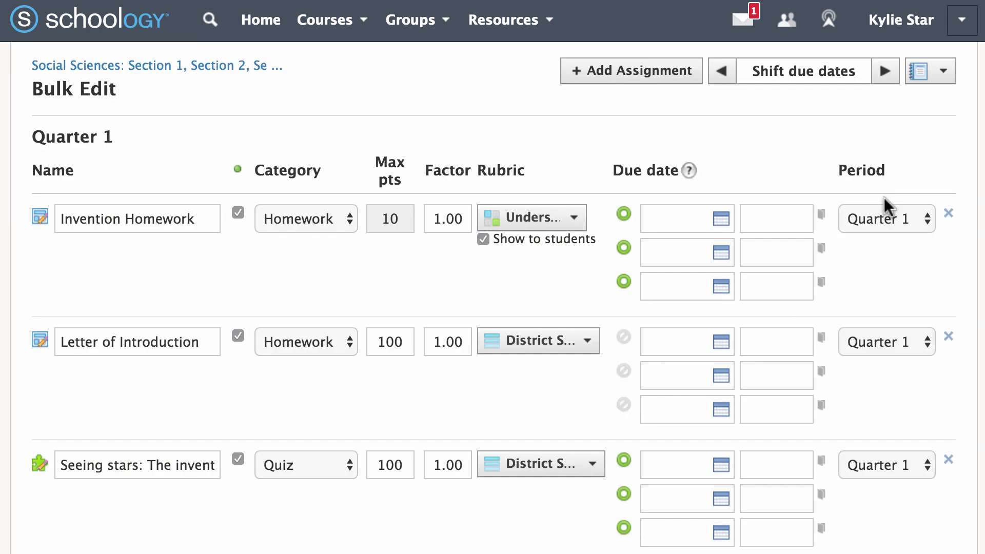
# Set Invention Homework due dates to May 18 for the first section and May 25 for the second
pyautogui.click(722, 221)
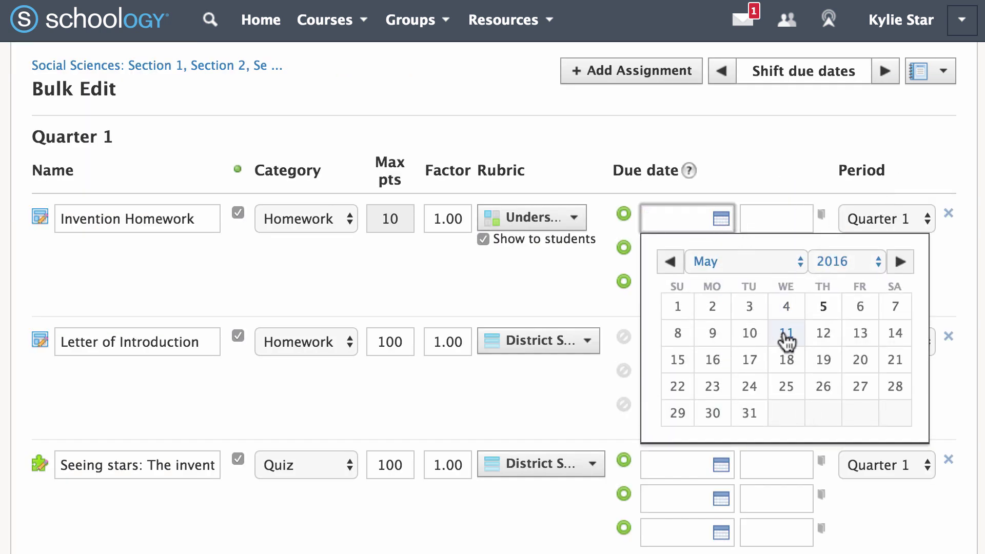
pyautogui.click(786, 357)
pyautogui.click(721, 252)
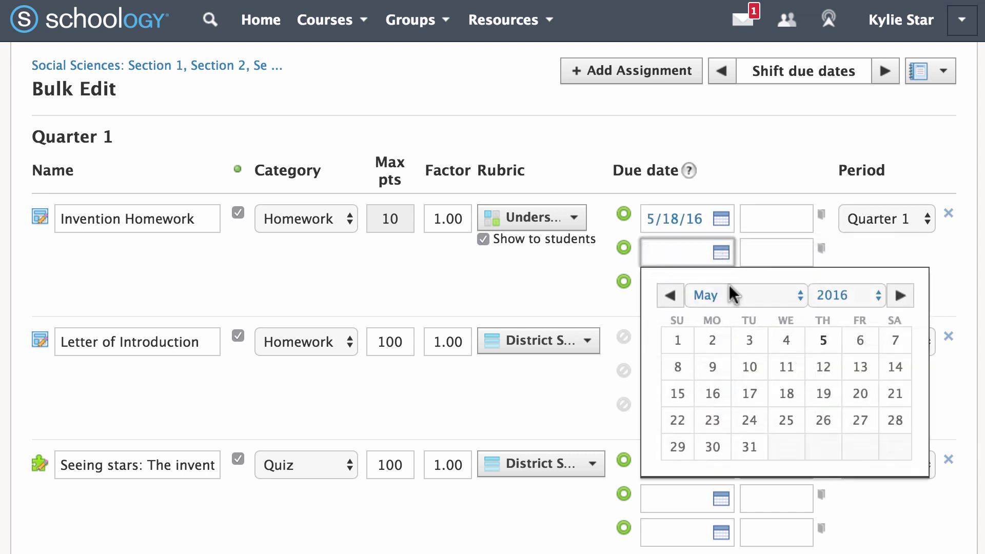
pyautogui.click(787, 421)
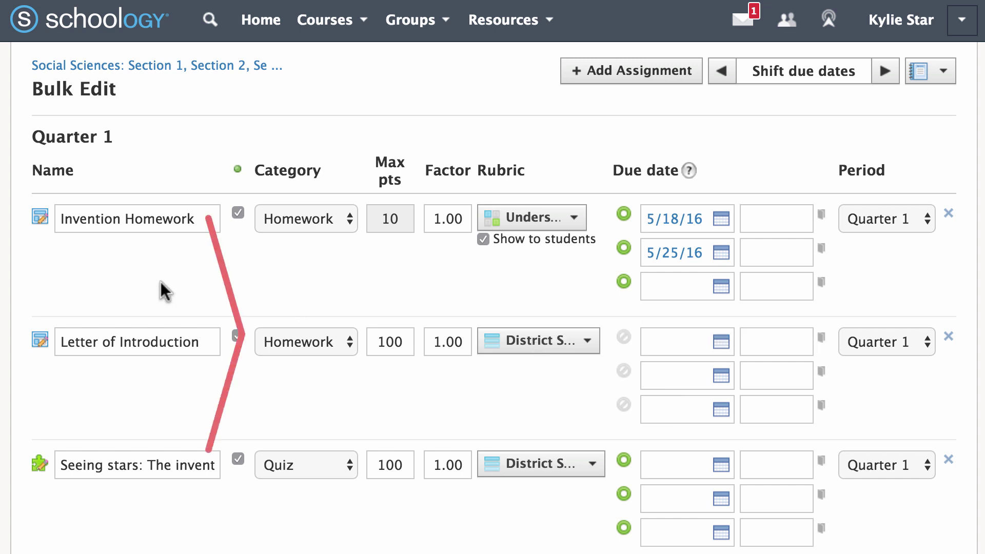
# Prefix Letter of Introduction with '1-1' and Invention Homework with '1-2', then save the bulk edits
pyautogui.scroll(-3, 161, 281)
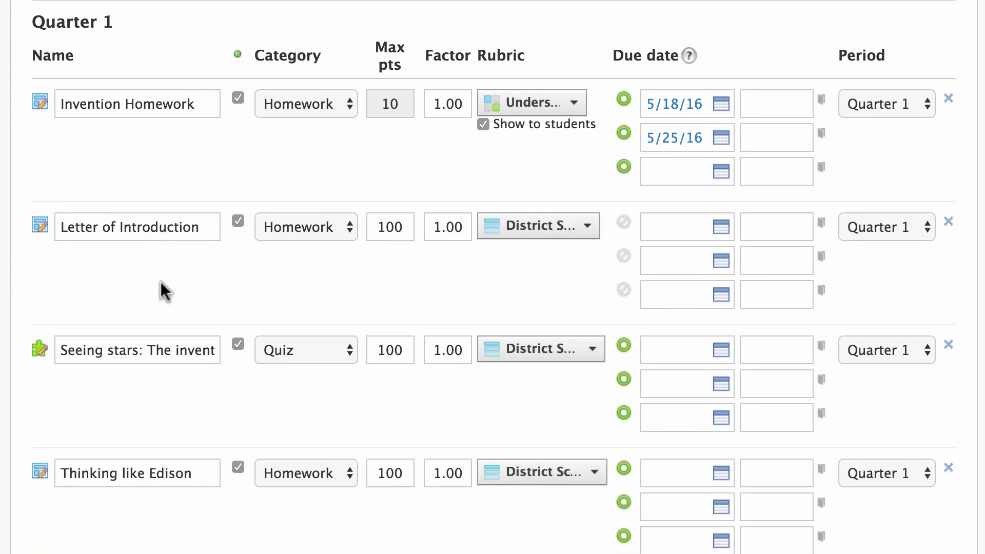
pyautogui.click(60, 227)
pyautogui.write('1-1')
pyautogui.click(59, 105)
pyautogui.write('1-2')
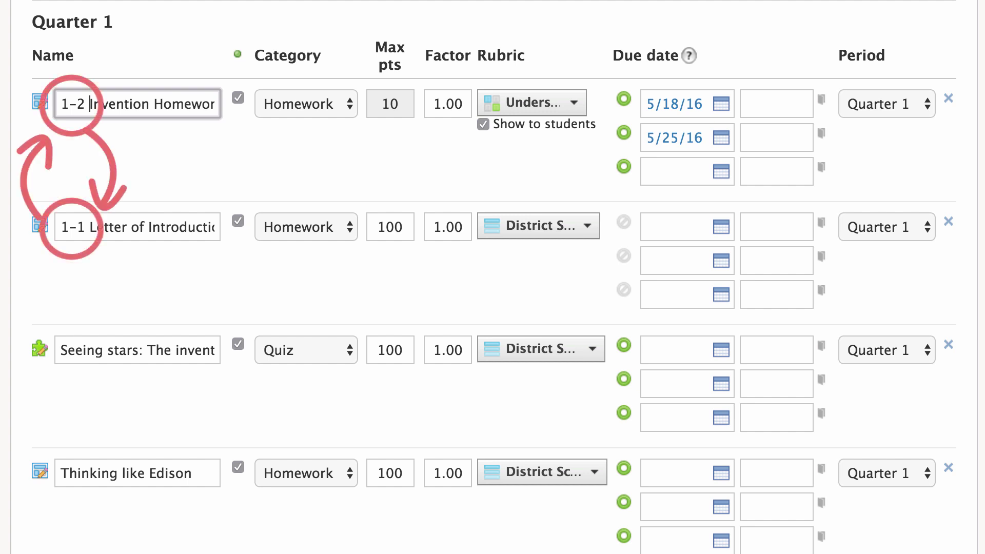
pyautogui.scroll(-7, 242, 424)
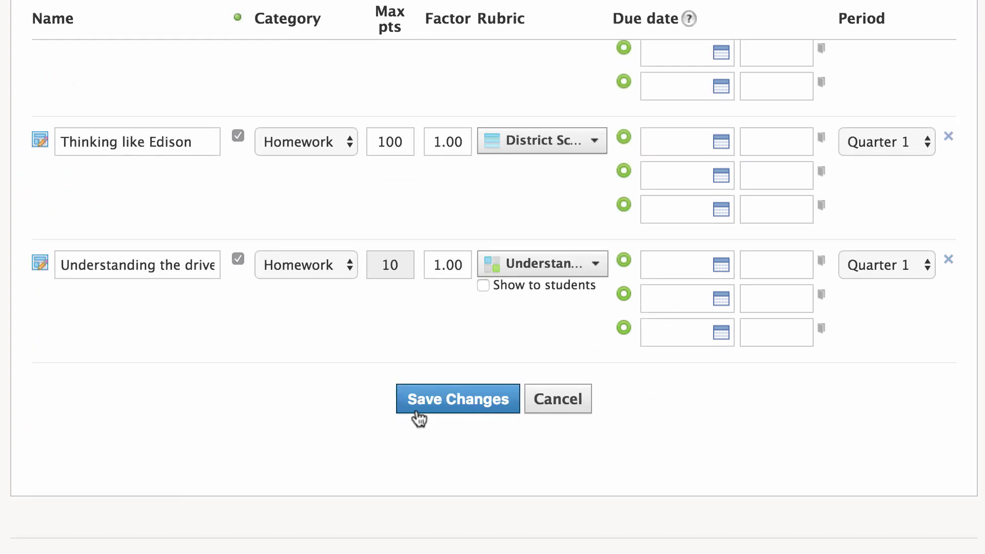
pyautogui.click(448, 398)
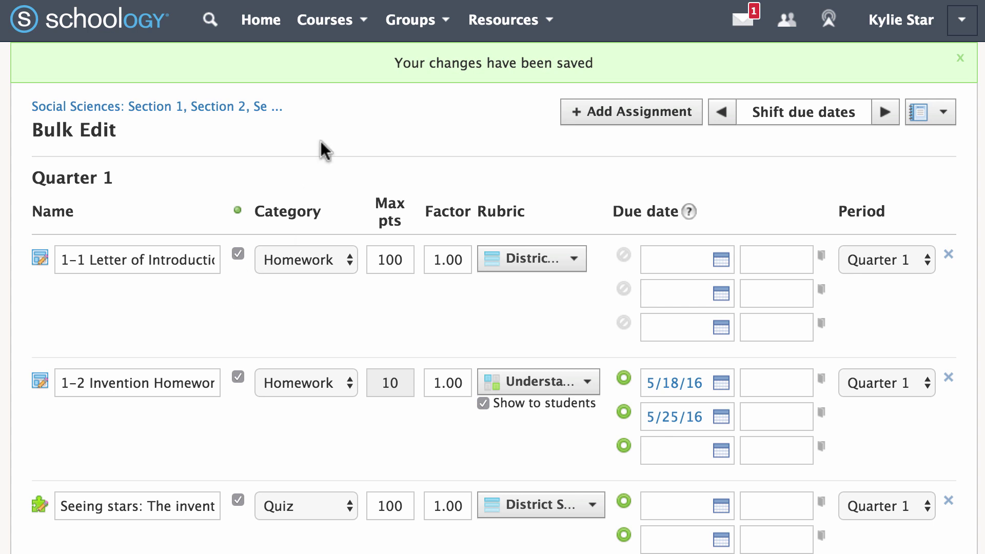
# Navigate from the course materials page through Gradebook to the Grade Setup page
pyautogui.click(256, 110)
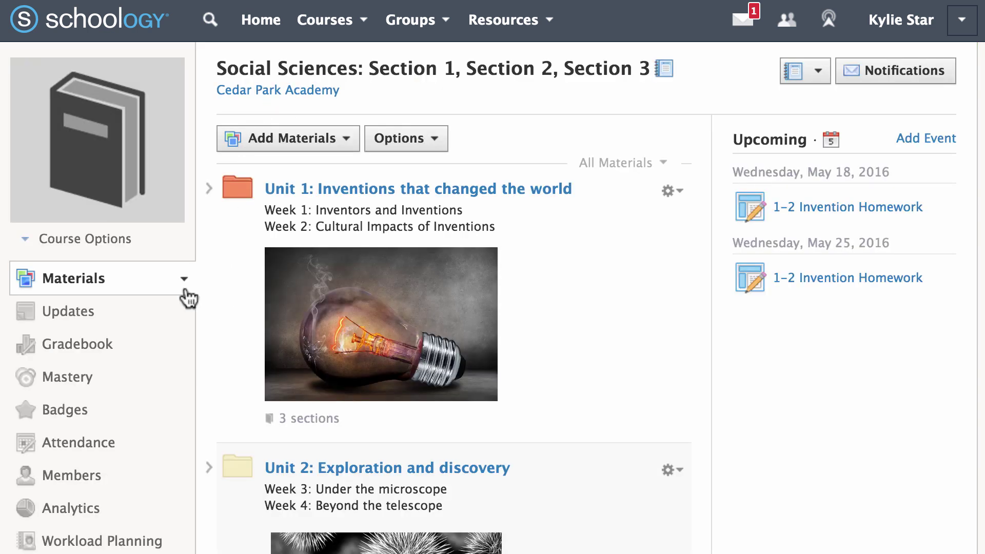
pyautogui.click(127, 354)
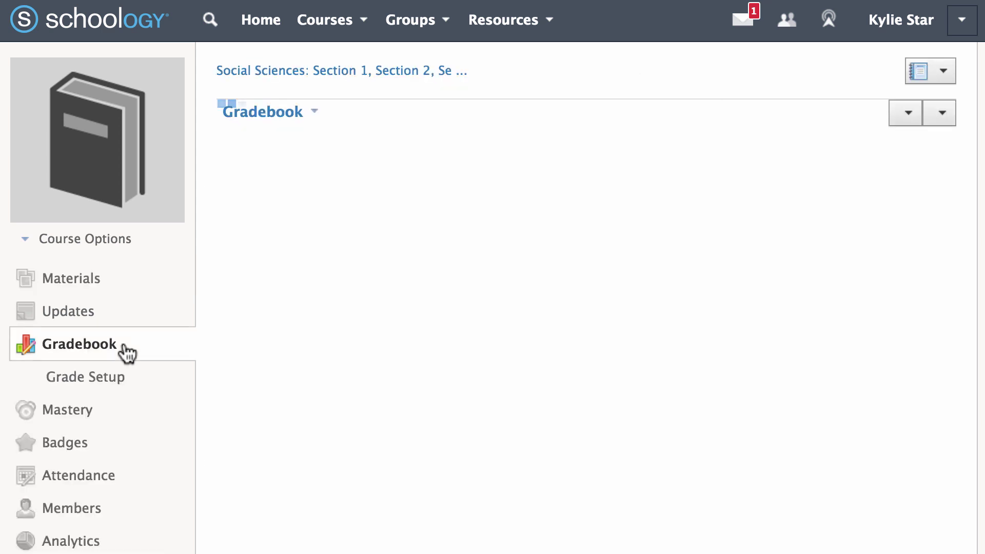
pyautogui.click(123, 382)
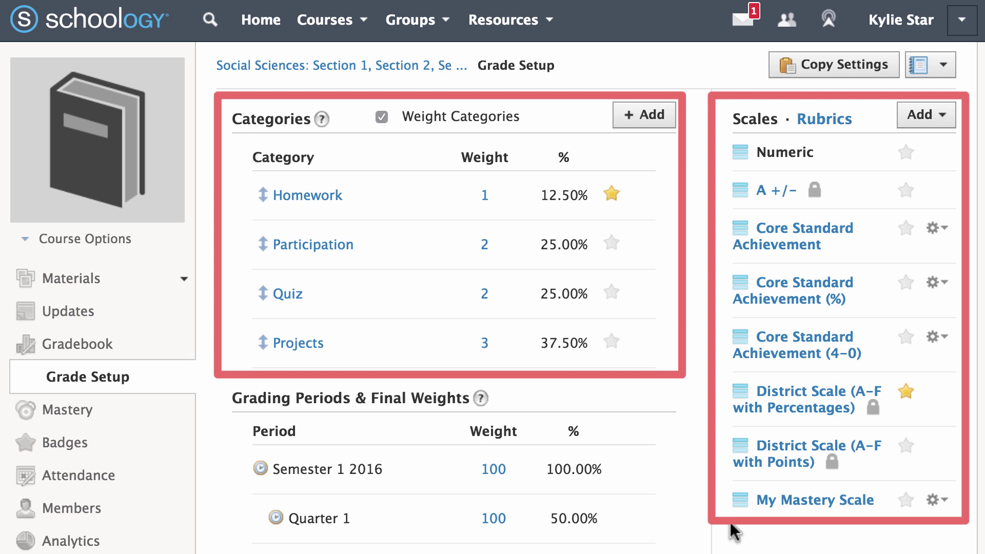
# Keep District Scale (A-F with Percentages) as the final grade scale and save the Grade Setup changes
pyautogui.scroll(-5, 734, 532)
pyautogui.scroll(-8, 735, 532)
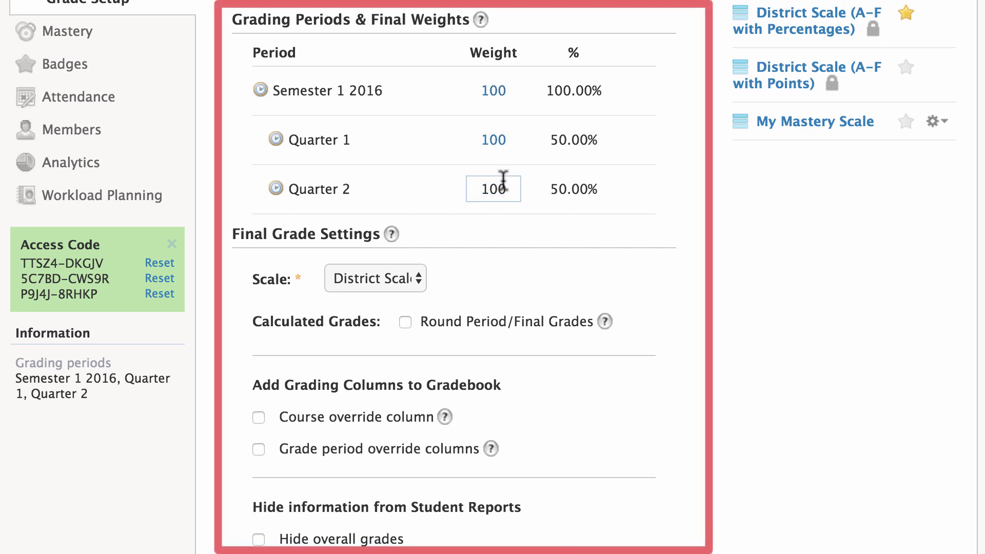
pyautogui.scroll(-3, 735, 415)
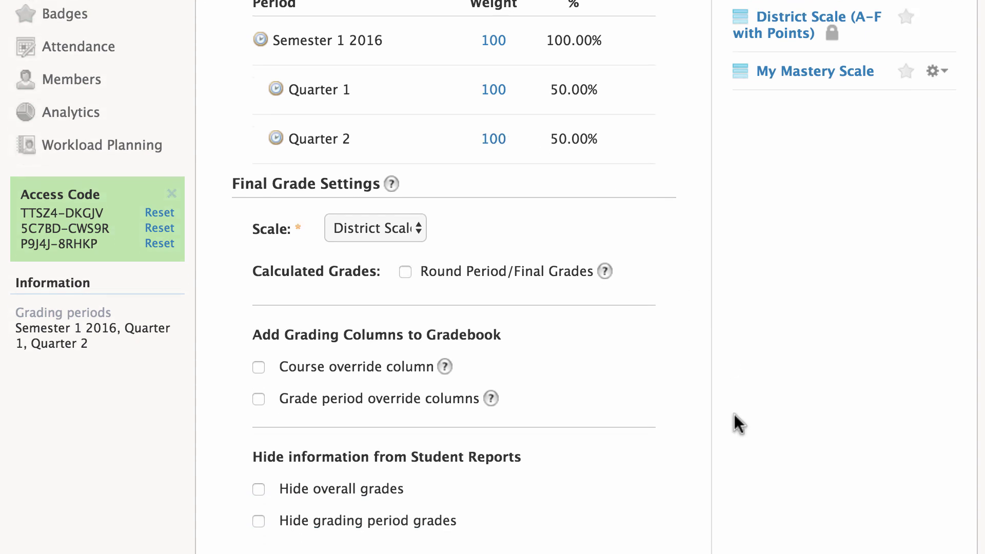
pyautogui.click(418, 166)
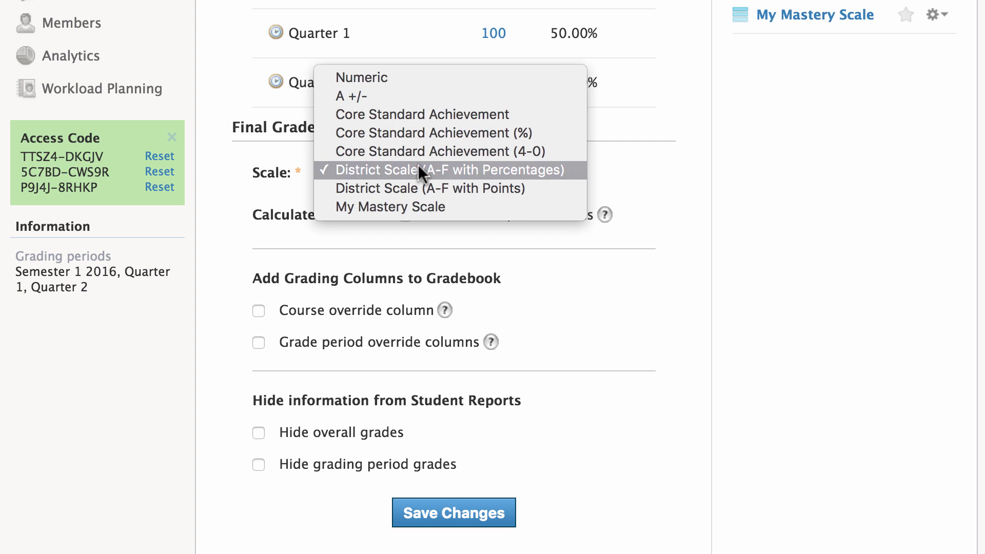
pyautogui.click(418, 165)
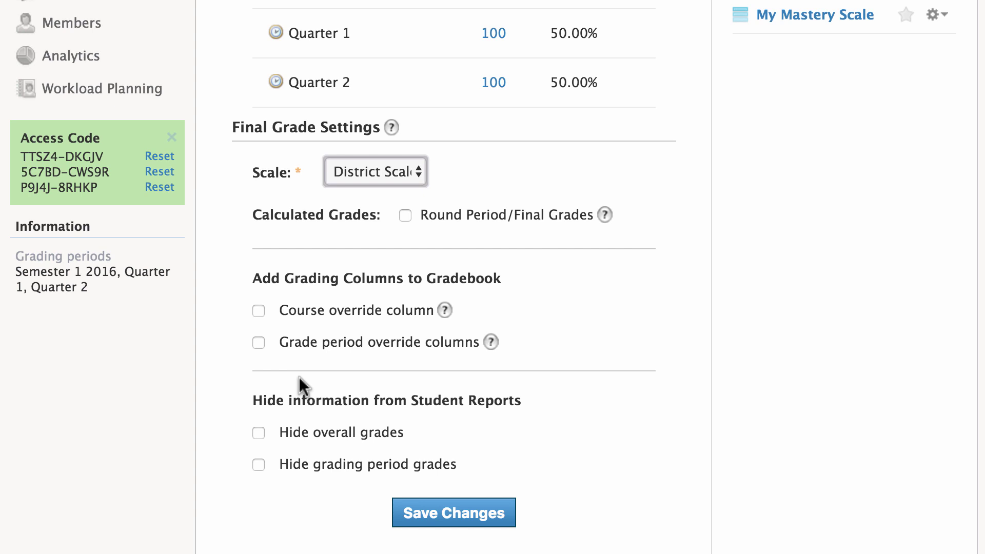
pyautogui.click(495, 524)
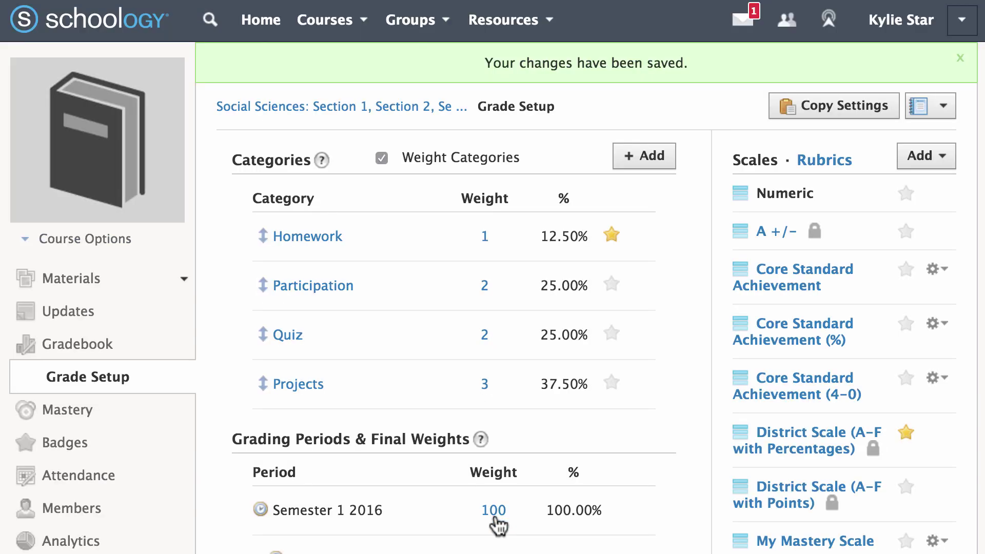
# Upload book cover.jpg as the Social Sciences course picture from the Materials page
pyautogui.click(99, 284)
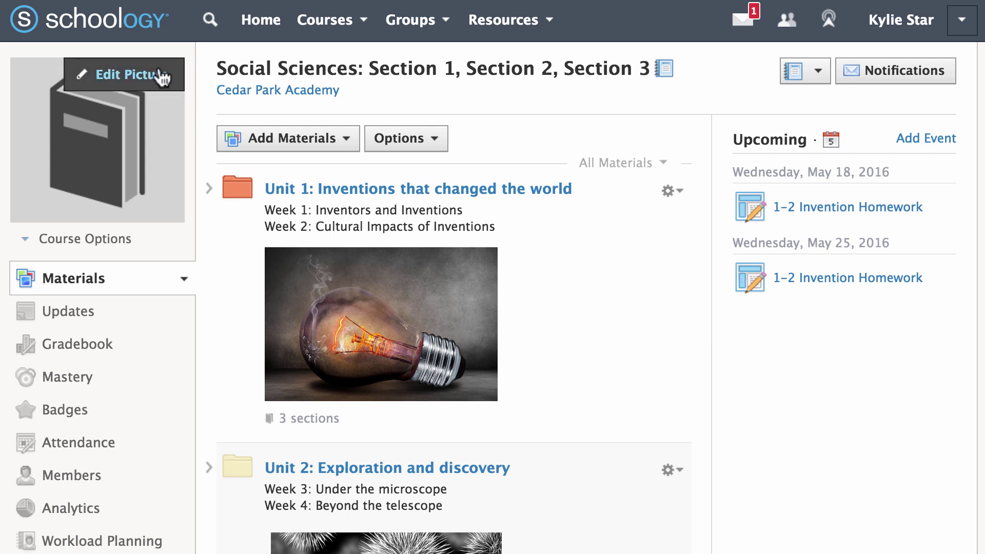
pyautogui.click(160, 71)
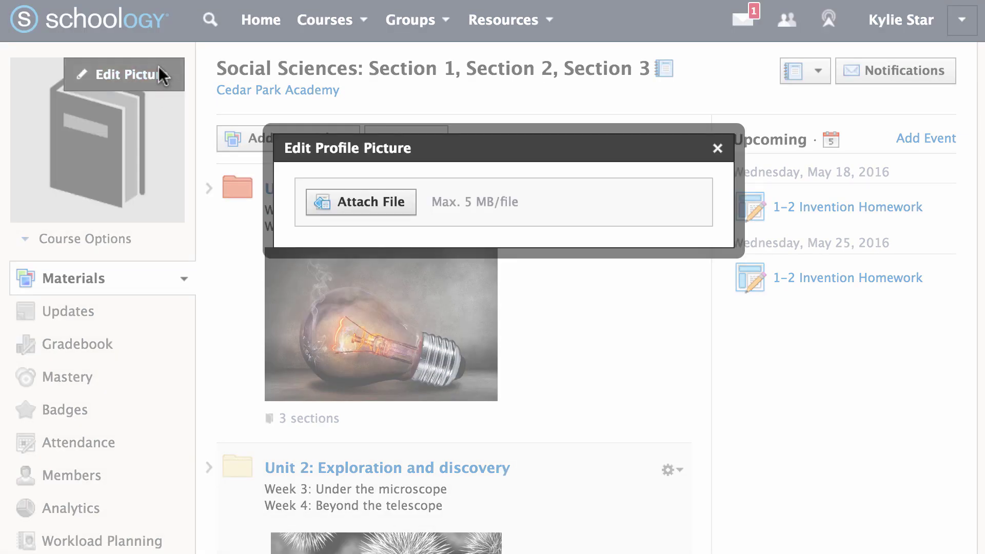
pyautogui.click(367, 205)
pyautogui.click(426, 92)
pyautogui.click(841, 430)
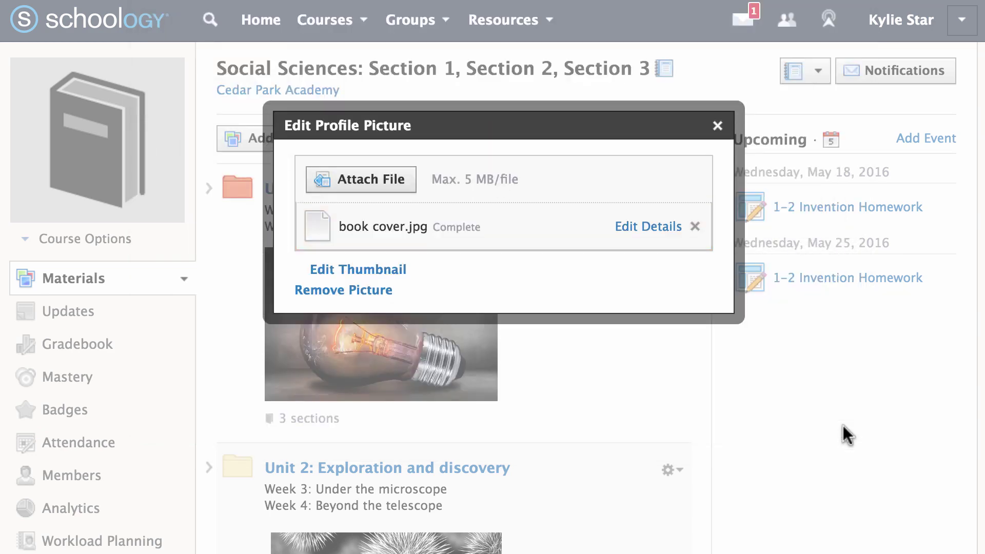
pyautogui.click(716, 125)
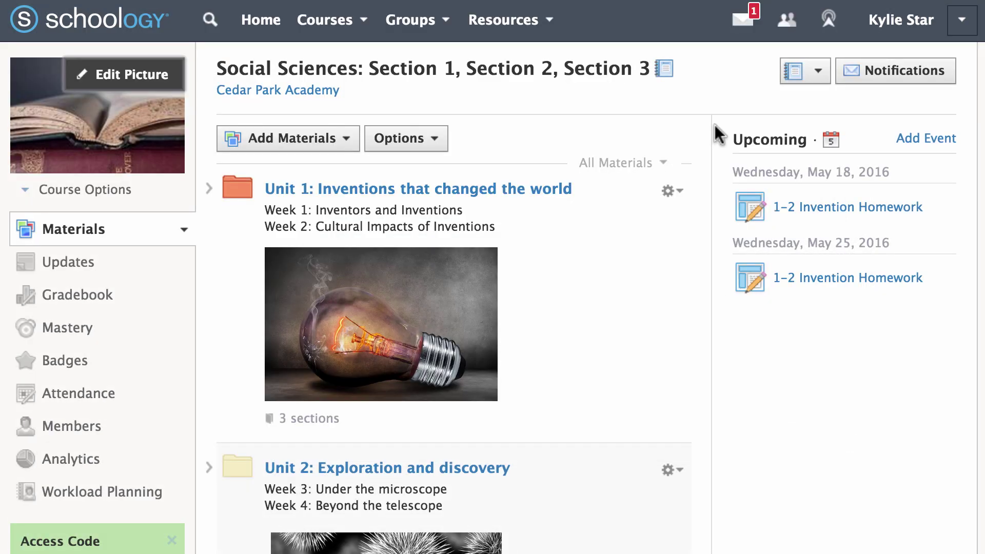